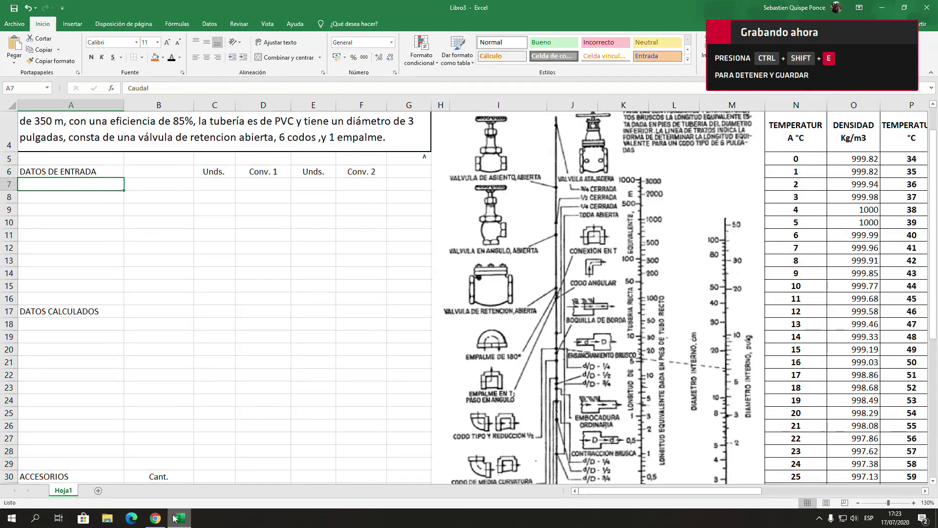
Reveal the input labels Caudal through Rugosidad in A7:A15
scroll(440, 293, "up", 1)
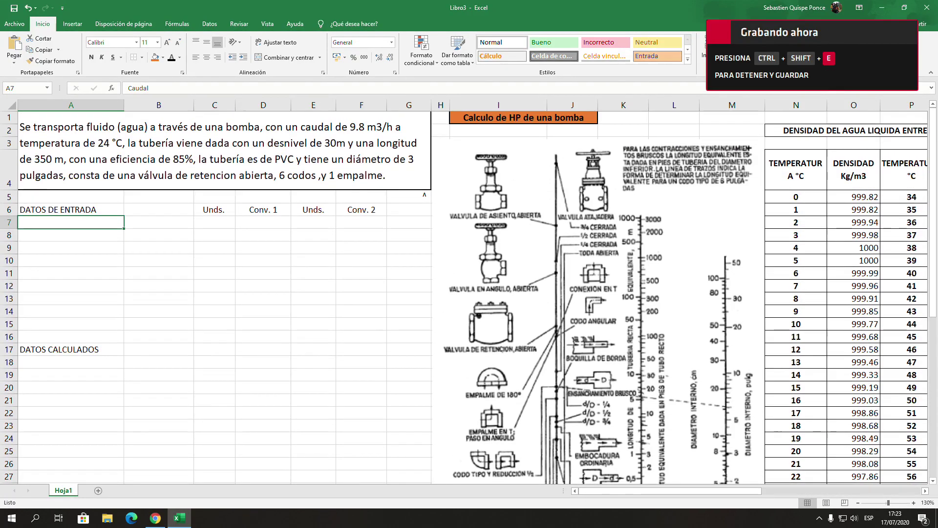
left_click(220, 152)
left_click_drag(71, 222, 71, 325)
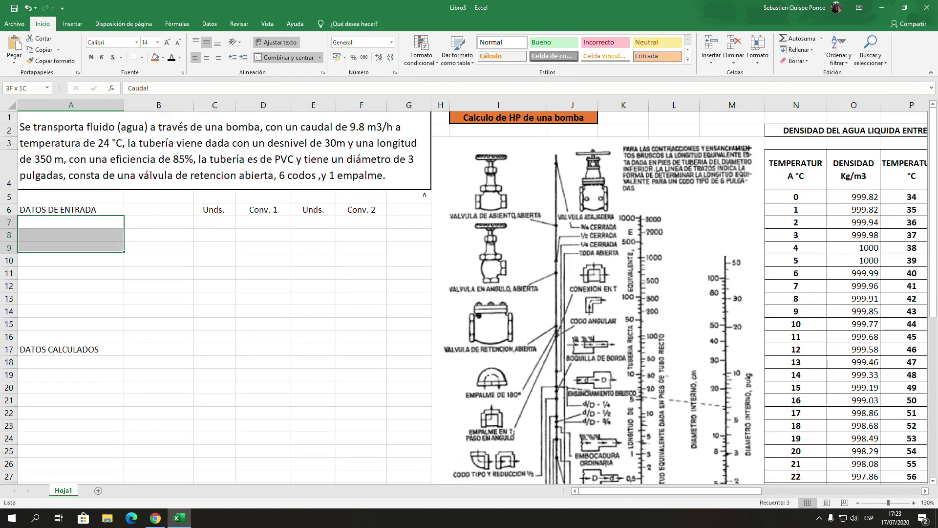
type("Caudal Temperatura Altura Longitud Eficiencia Diametro Densidad Viscosidad Rugosidad")
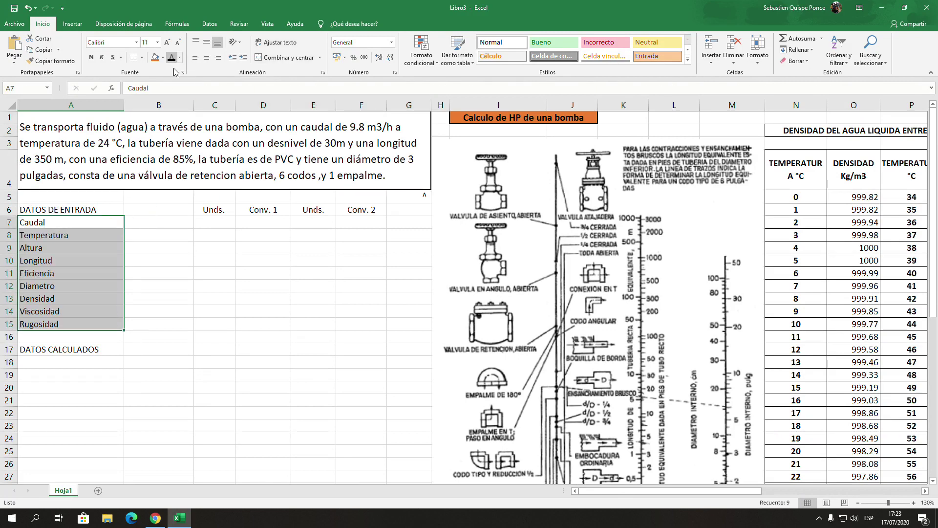
Enter flow 9.8, temperature 24, height 30, length 350, efficiency 0.85 and diameter 3 in B7:B12
left_click(159, 222)
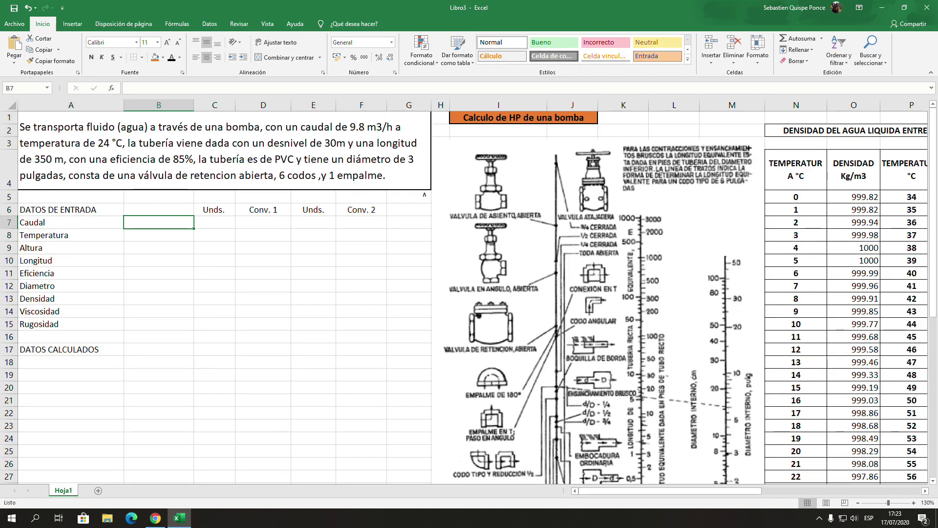
type("9.8")
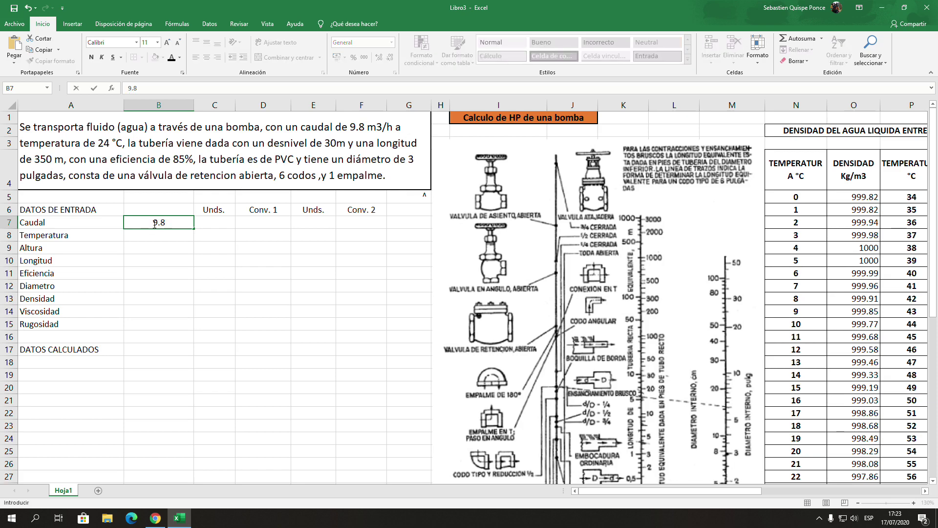
key("Return")
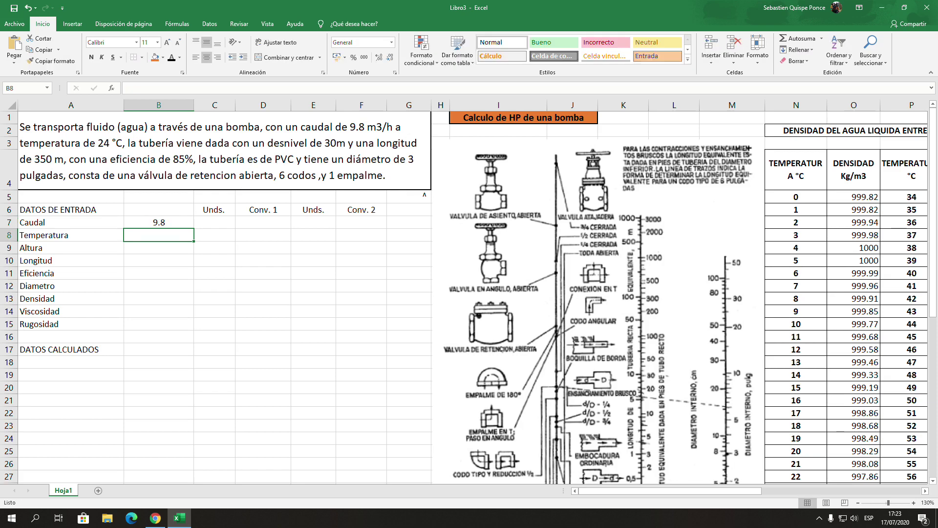
type("24")
key("Return")
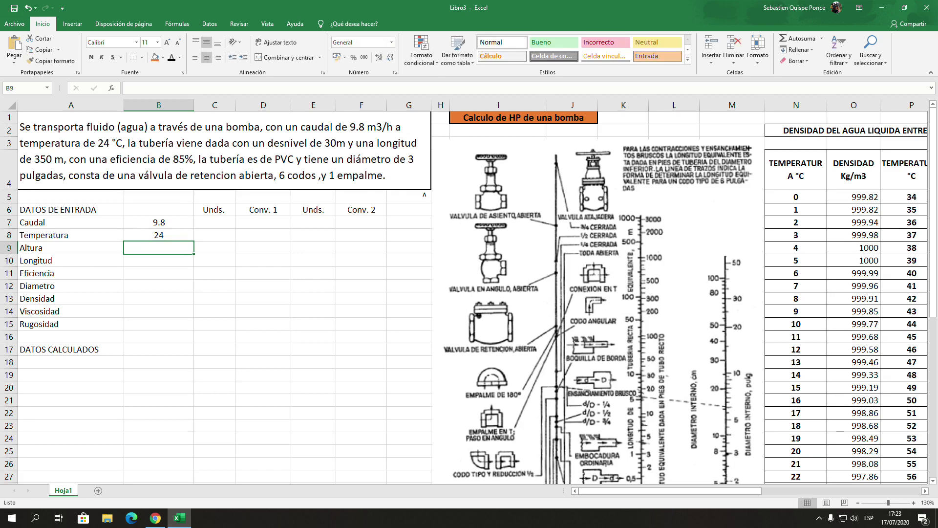
type("30")
key("Return")
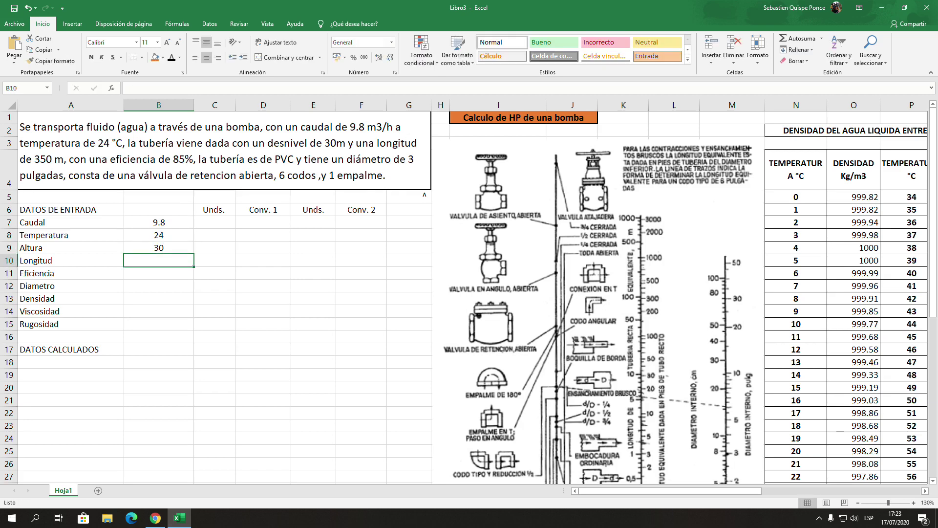
type("350")
key("Return")
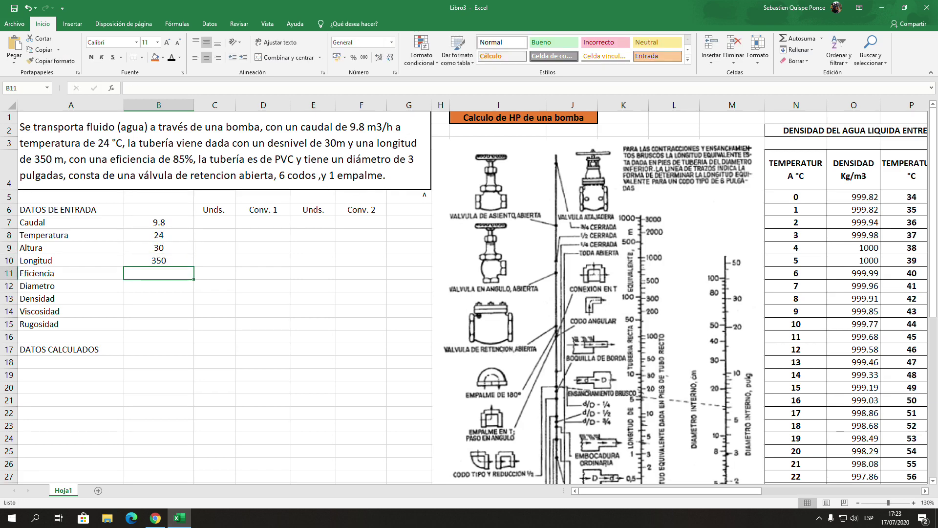
type("0.85")
key("Return")
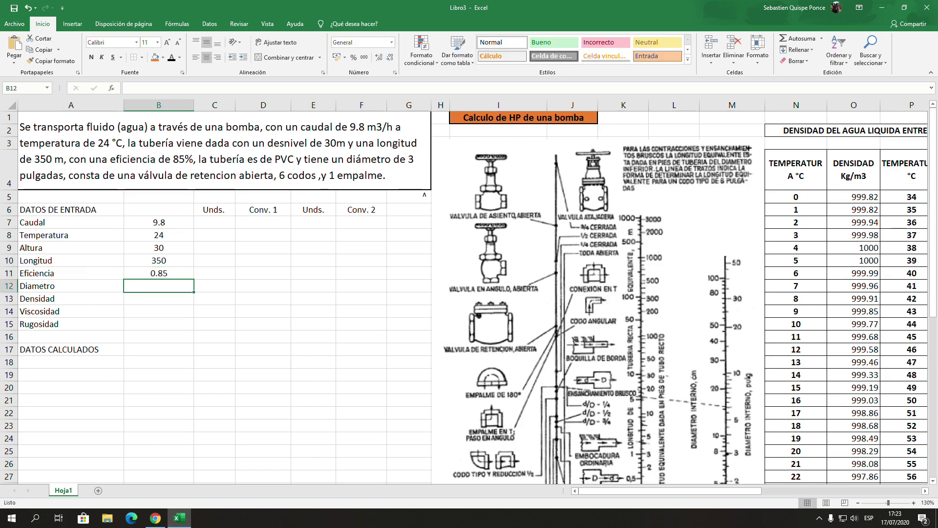
type("3")
key("Return")
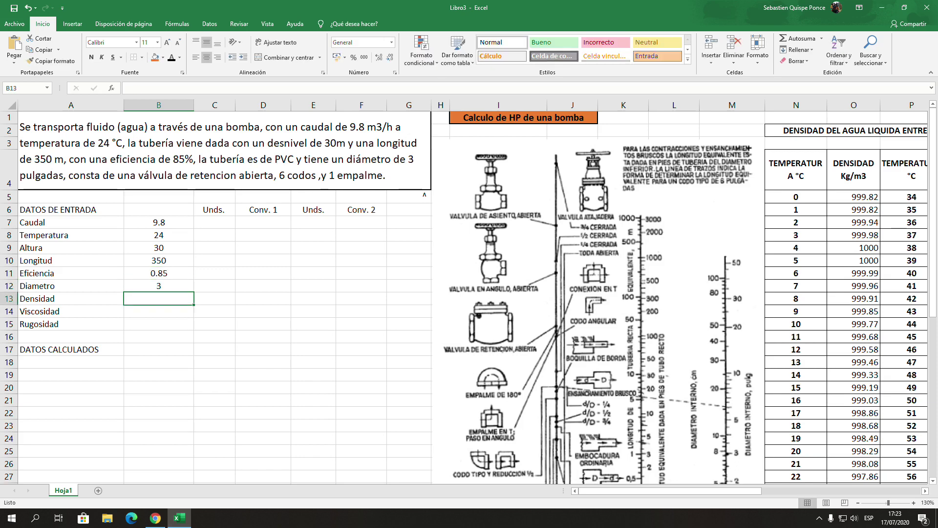
type("=")
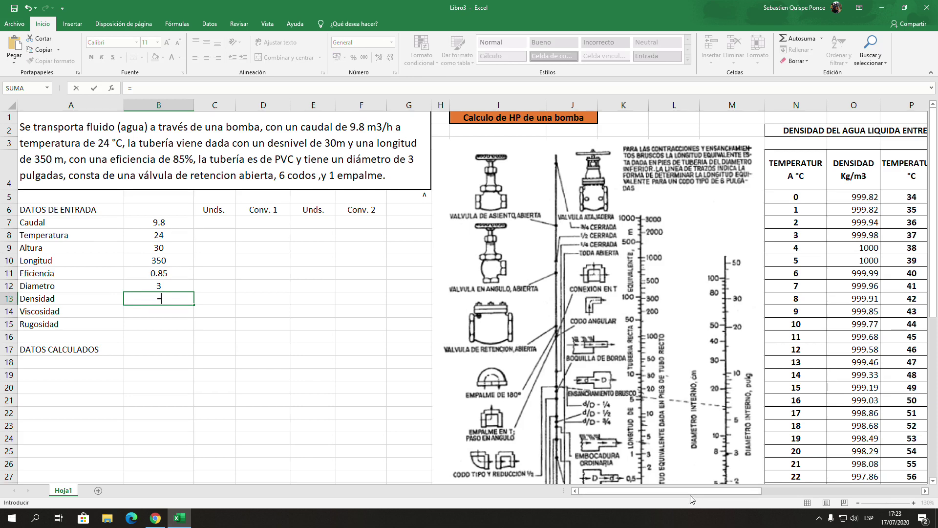
Link Densidad in B13 to the water density 997.38 for 24 °C
scroll(474, 293, "down", 2)
scroll(473, 293, "down", 1)
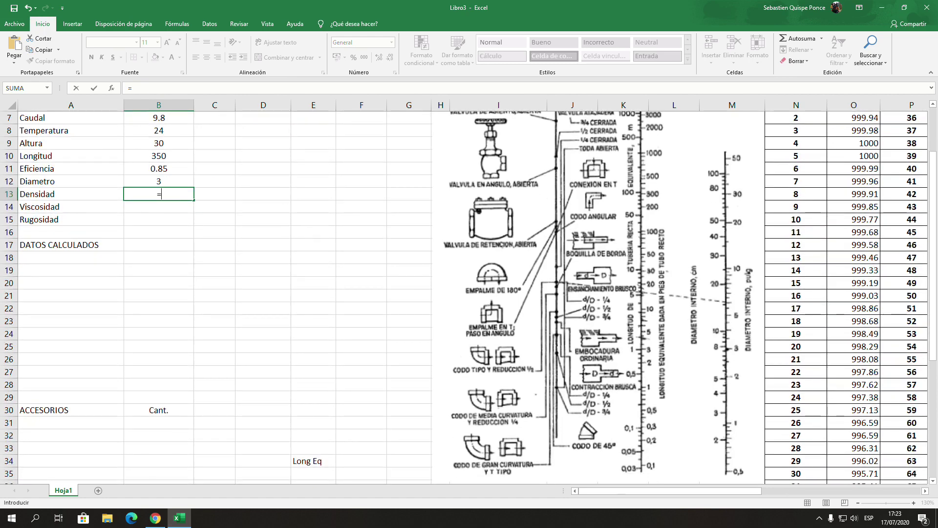
left_click(856, 397)
key("Return")
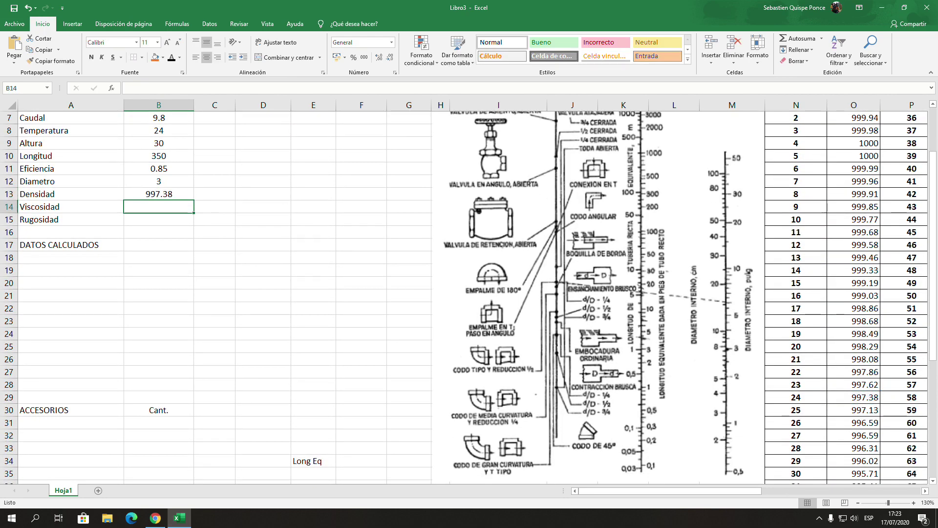
Link Viscosidad in B14 to the 0.000911 viscosity value for 24 °C
type("=")
scroll(473, 294, "right", 6)
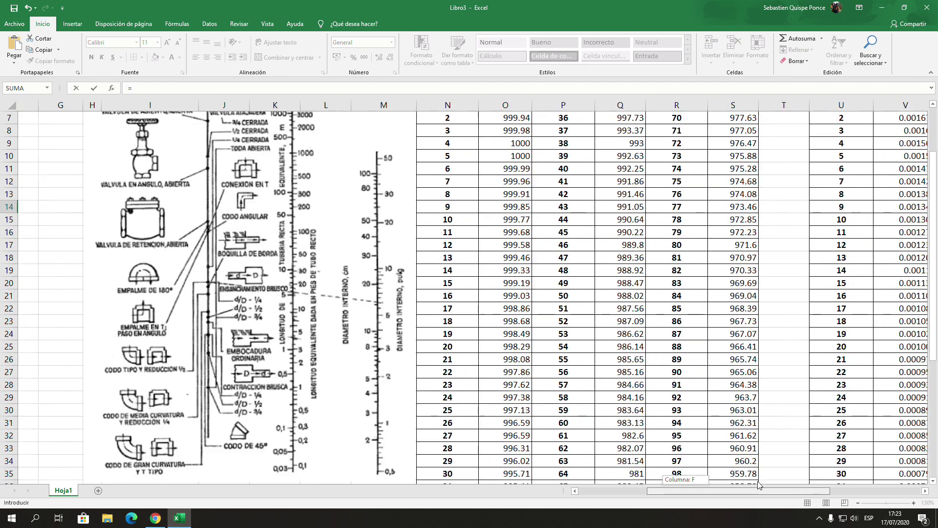
scroll(473, 293, "up", 1)
scroll(474, 293, "down", 1)
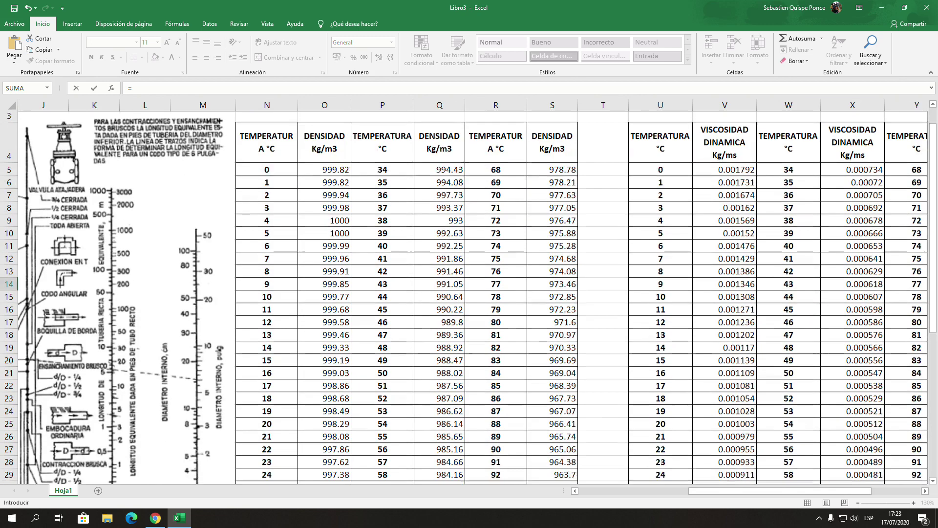
left_click(725, 465)
key("Return")
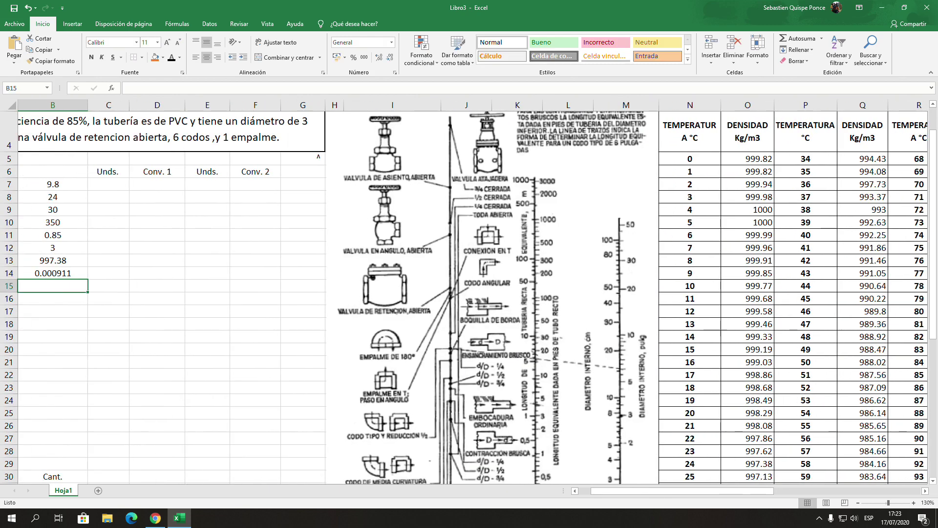
left_click_drag(644, 490, 632, 490)
Link Rugosidad in B15 to the PVC roughness 0.0015
type("=")
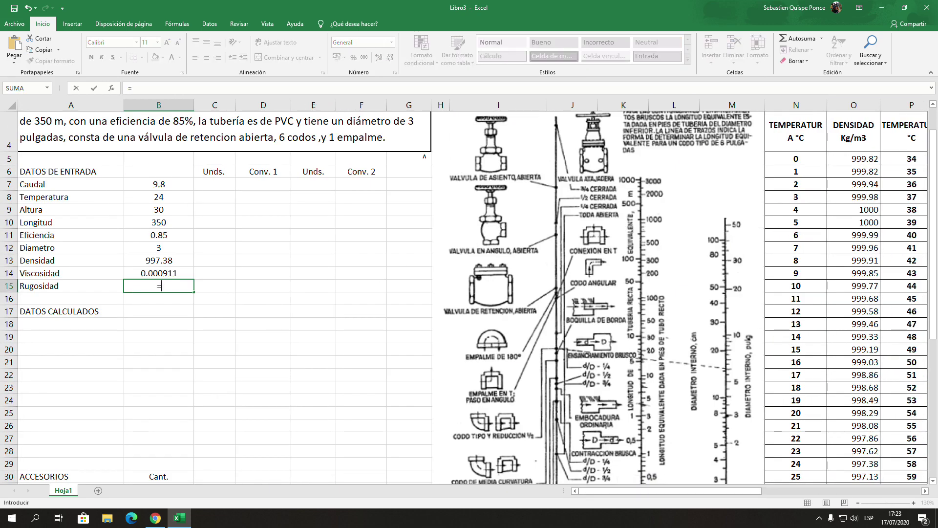
scroll(474, 293, "down", 2)
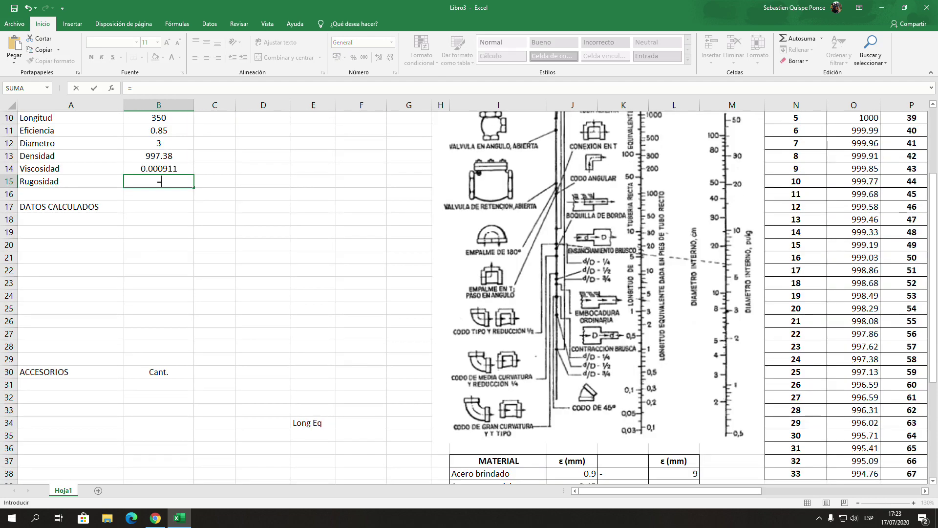
scroll(474, 293, "down", 2)
scroll(474, 293, "down", 2)
scroll(474, 294, "down", 1)
scroll(474, 294, "down", 1)
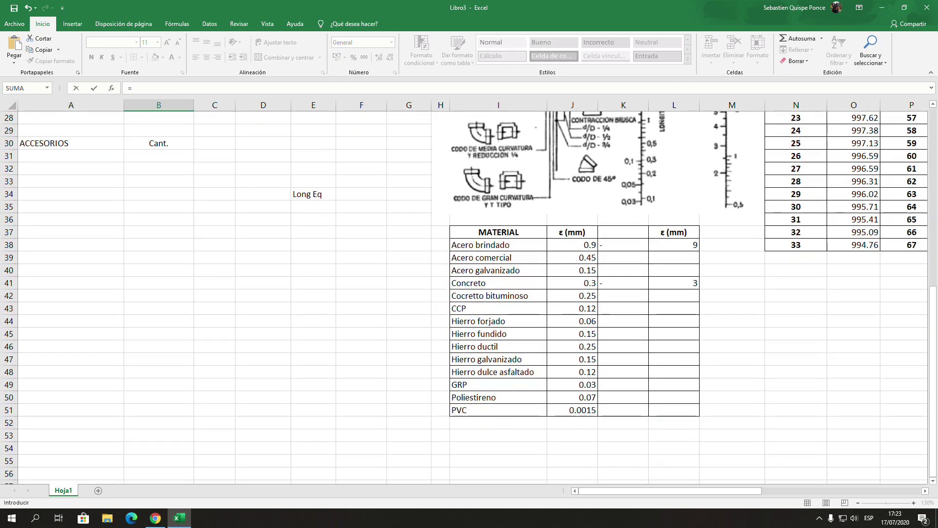
left_click(572, 410)
key("Return")
scroll(215, 293, "up", 2)
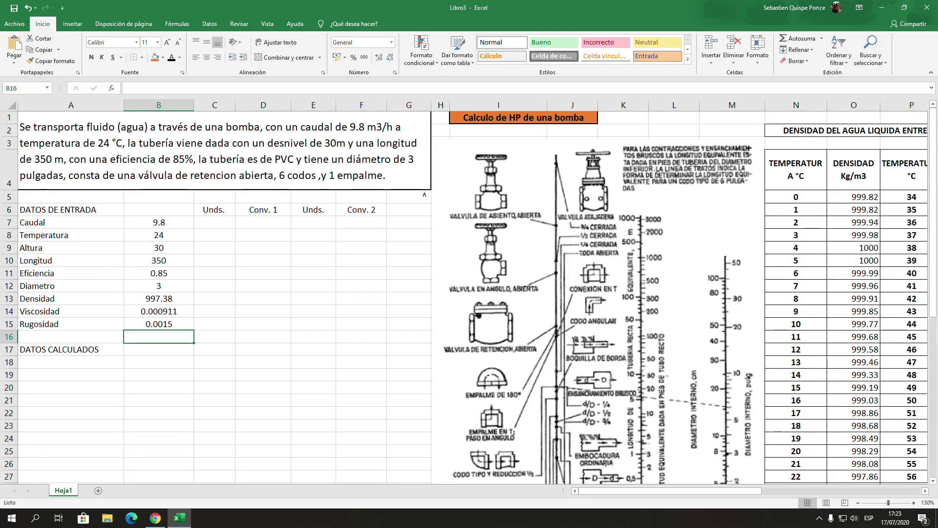
Show the unit labels and convert the flow to 0.00272222 m3/s with =B7/3600
left_click_drag(215, 222, 215, 324)
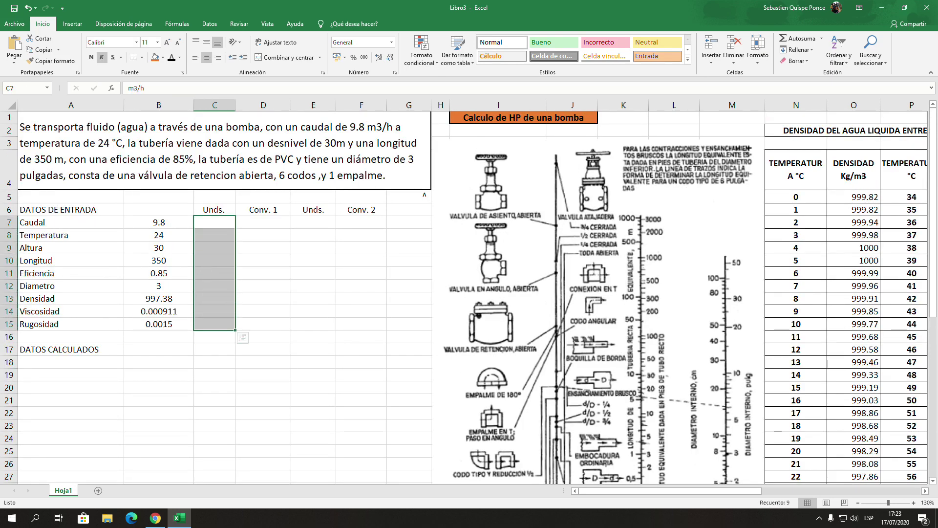
left_click(171, 57)
left_click(263, 222)
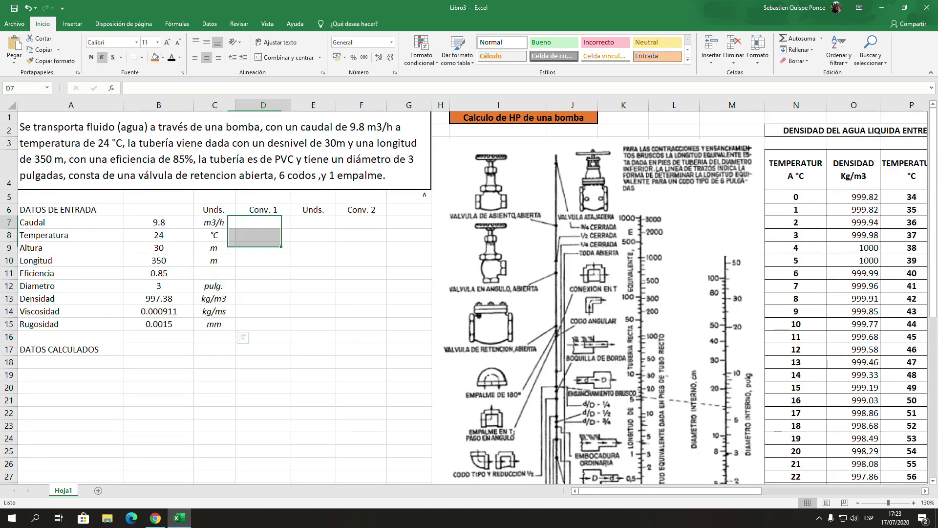
type("=")
left_click(159, 221)
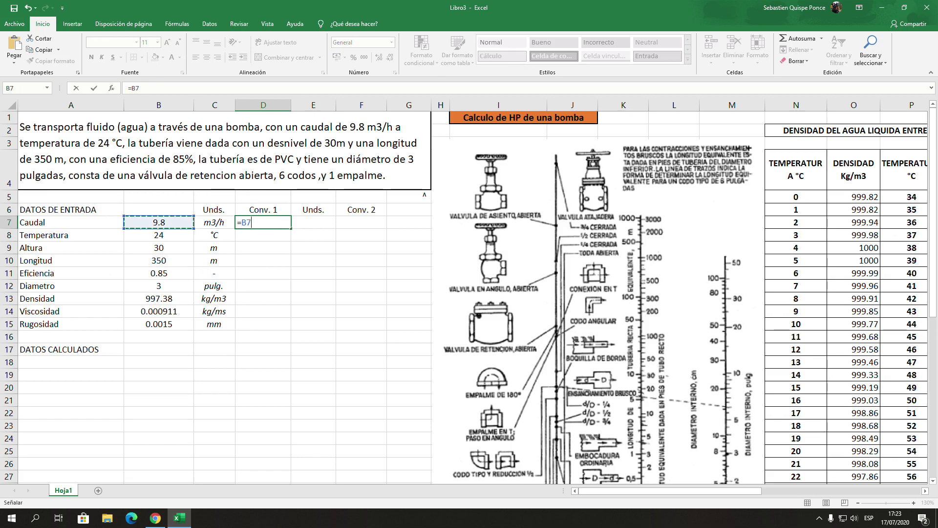
type("/3600")
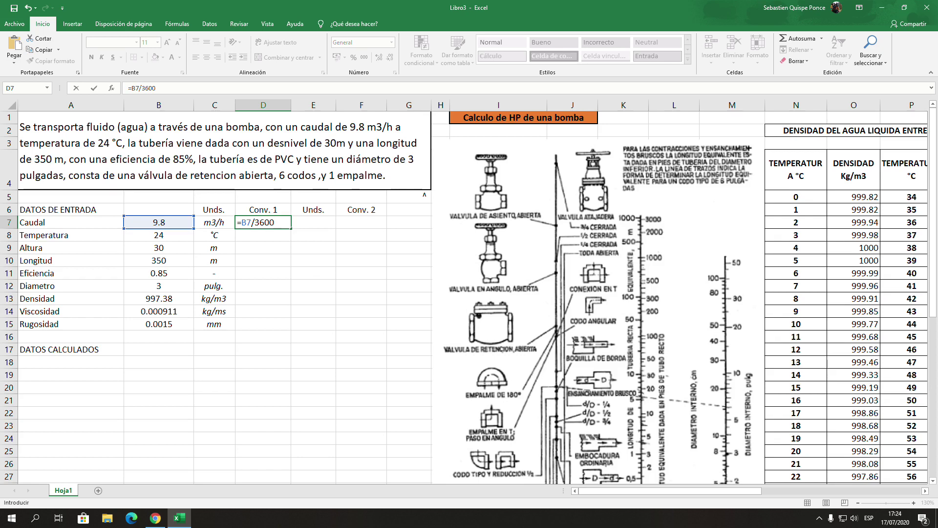
key("Return")
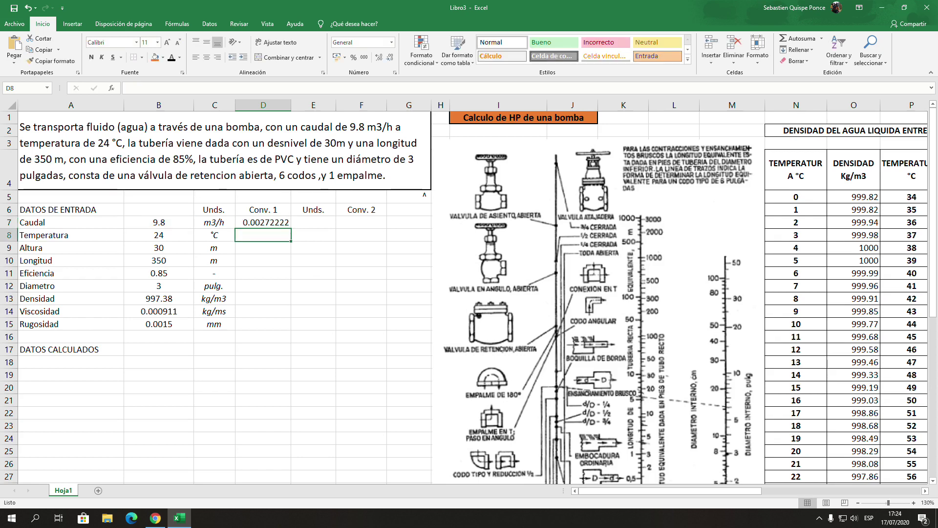
Convert the 3-inch diameter to 0.0762 m in D12 and 76.2 mm in F12
left_click(263, 286)
type("=")
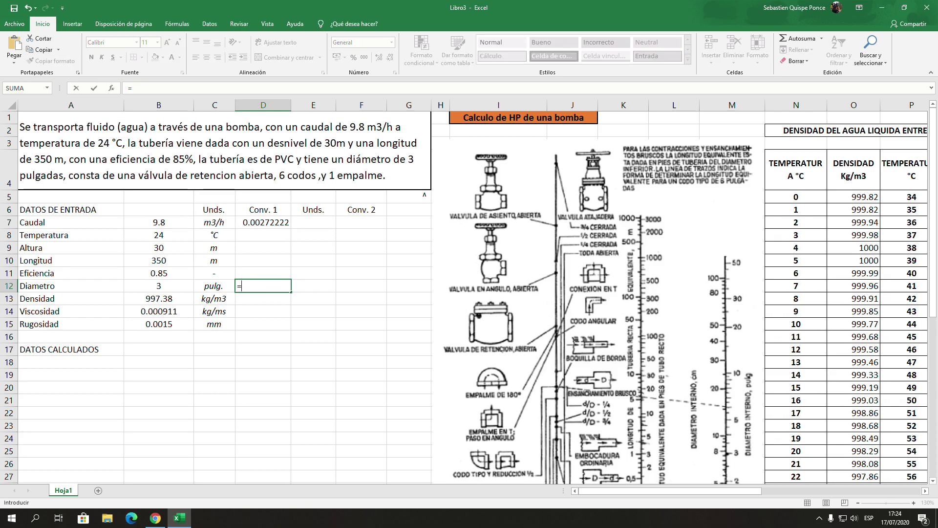
left_click(159, 286)
type("*0.0")
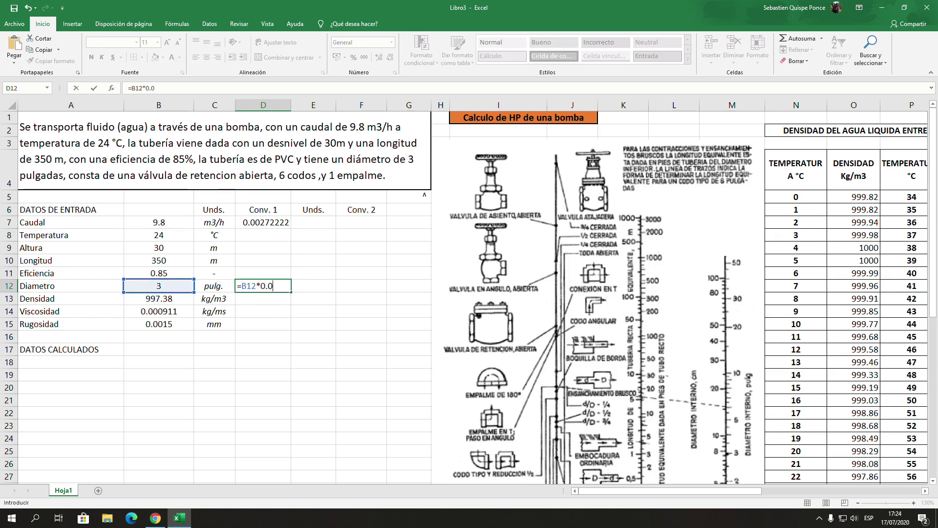
type("254")
key("Return")
left_click(360, 285)
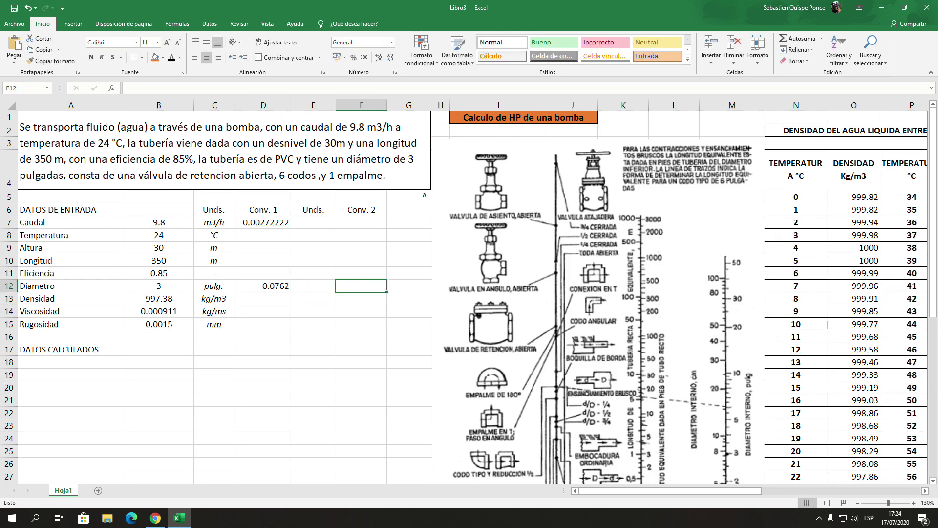
type("=")
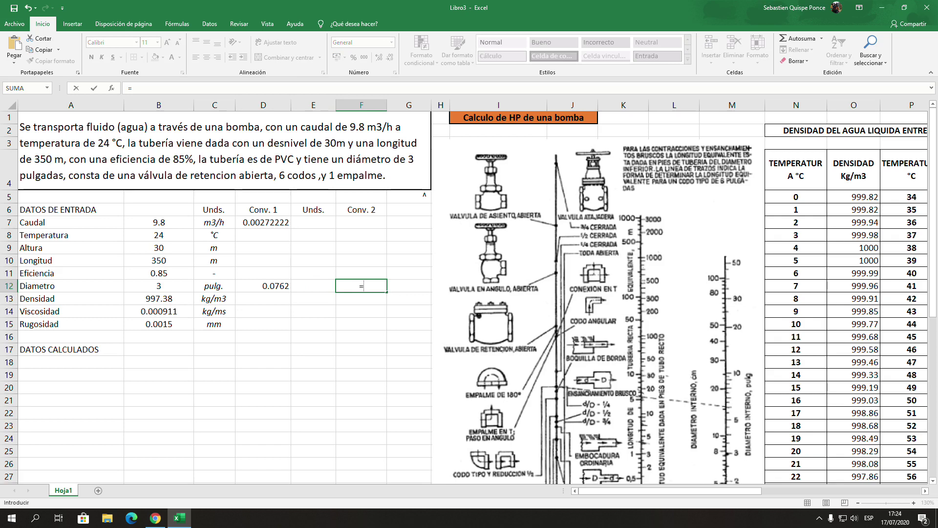
left_click(266, 286)
type("*1000")
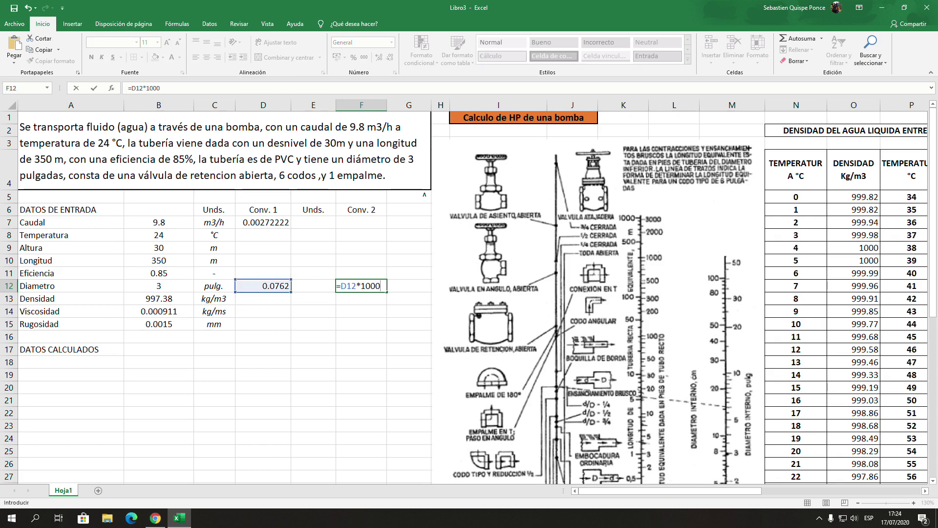
key("Return")
Label the converted values with units m3/s, m and mm
left_click_drag(314, 222, 313, 286)
key("ctrl+v")
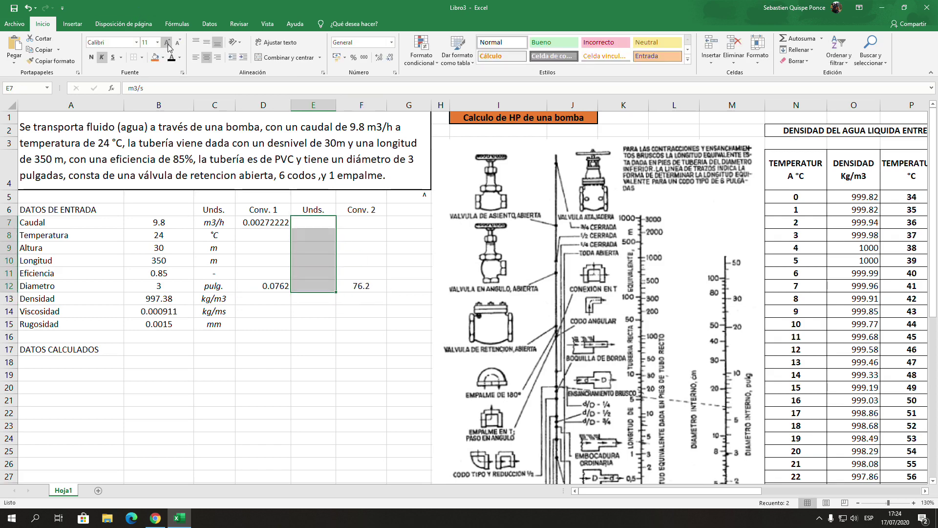
left_click(408, 286)
type("mm")
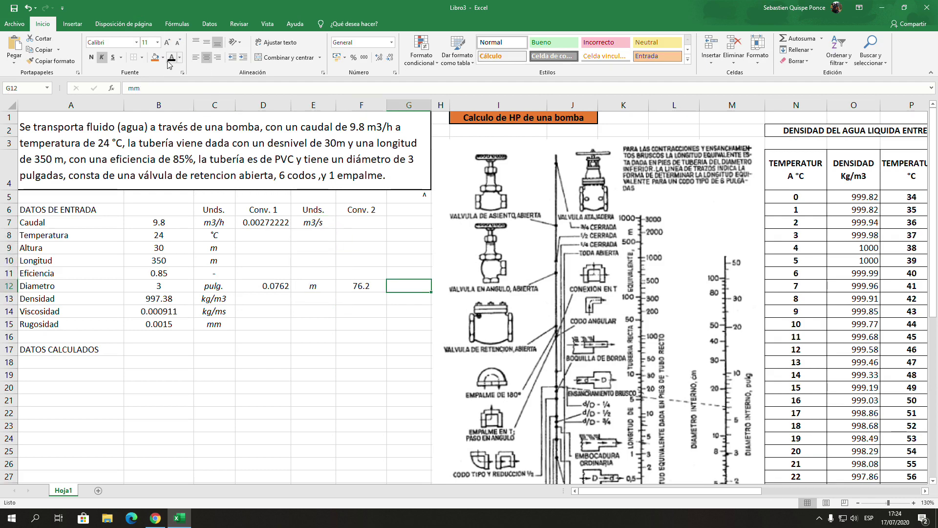
key("ctrl+Return")
scroll(670, 464, "down", 1)
Paste labels Area to Potencia into A18:A26 and compute Area 0.004560378 as =3.1416*D12*D12/4
left_click_drag(71, 323, 71, 425)
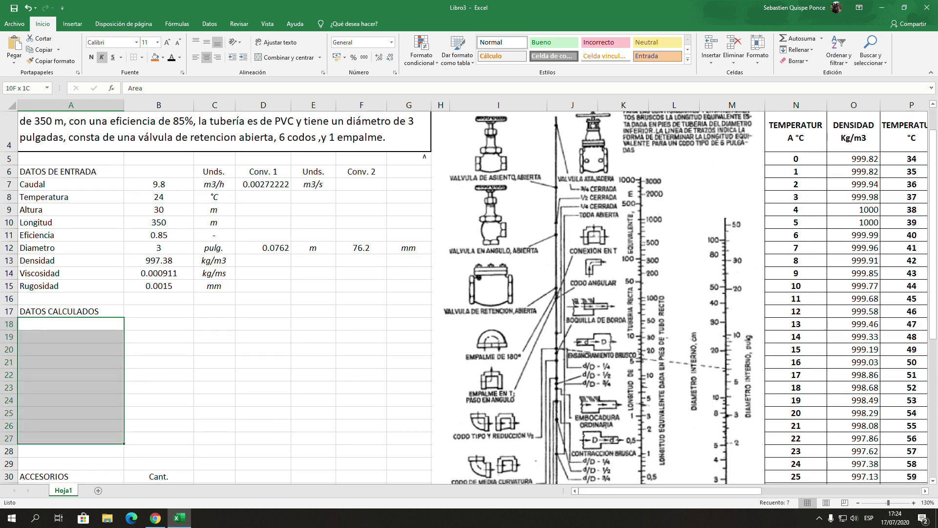
key("ctrl+v")
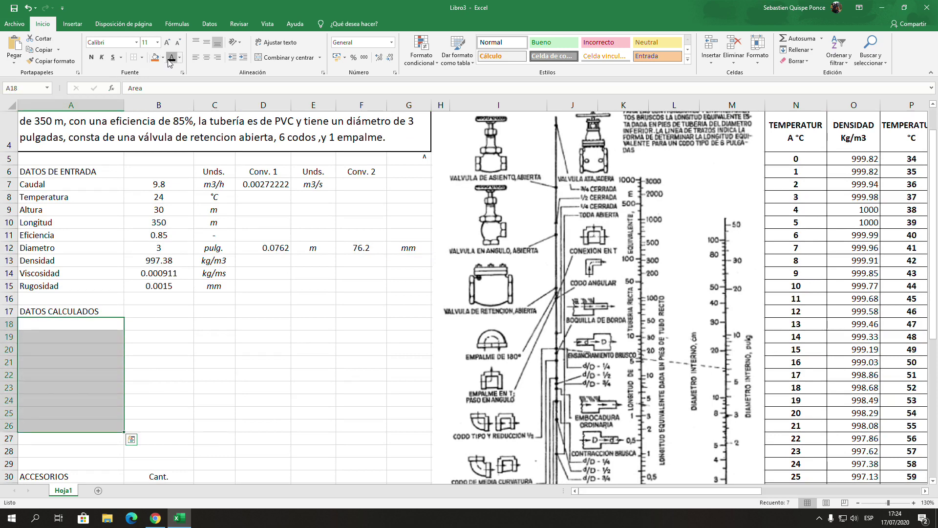
left_click(155, 325)
type("=")
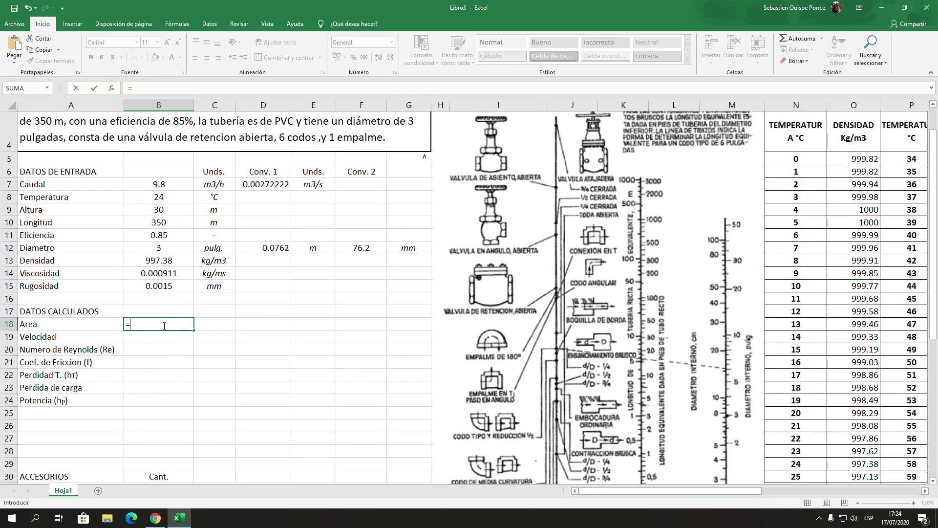
type("3.1416*")
left_click(264, 248)
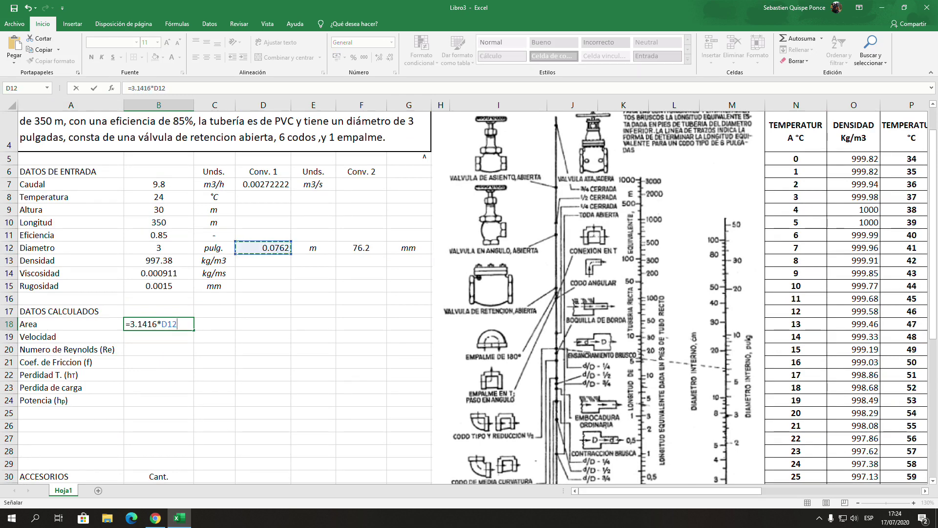
type("*")
left_click(264, 247)
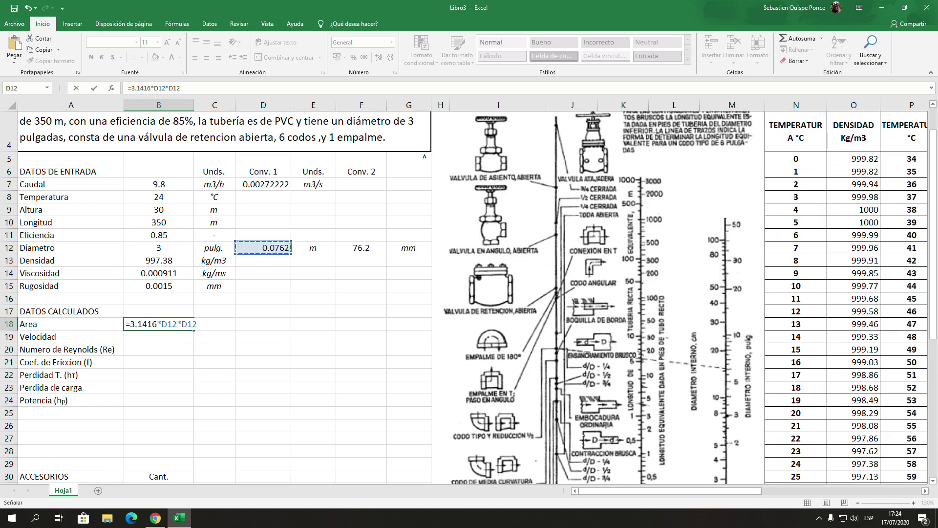
type("/")
type("4")
key("Return")
Compute the velocity 0.596929078 in B19 as =D7/B18
type("=")
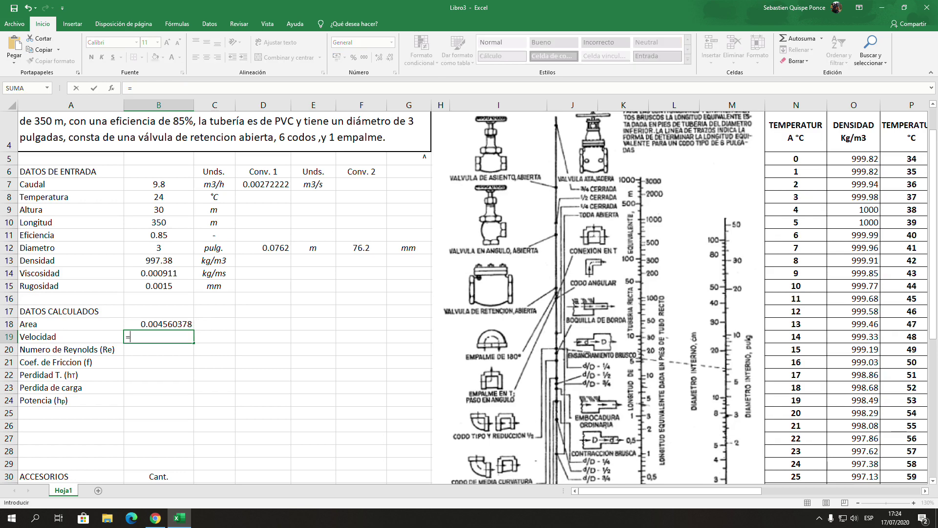
left_click(263, 184)
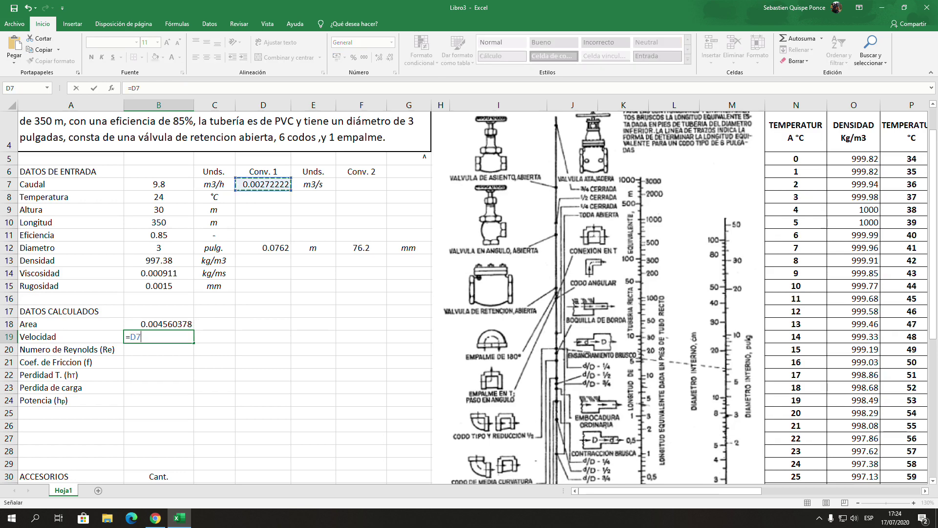
type("/")
left_click(163, 330)
key("Return")
Compute the Reynolds number 49798.92696 in B20 as =B19*B13*D12/B14
type("=")
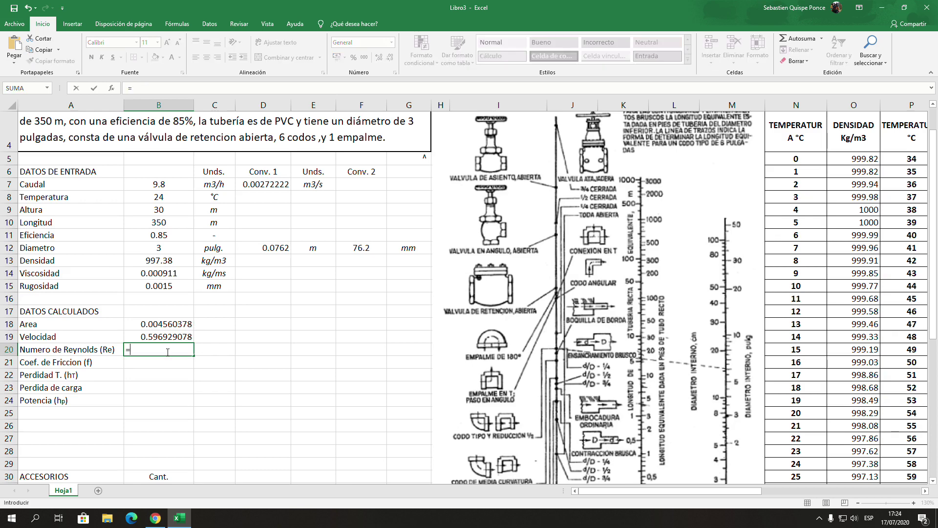
left_click(163, 337)
type("*")
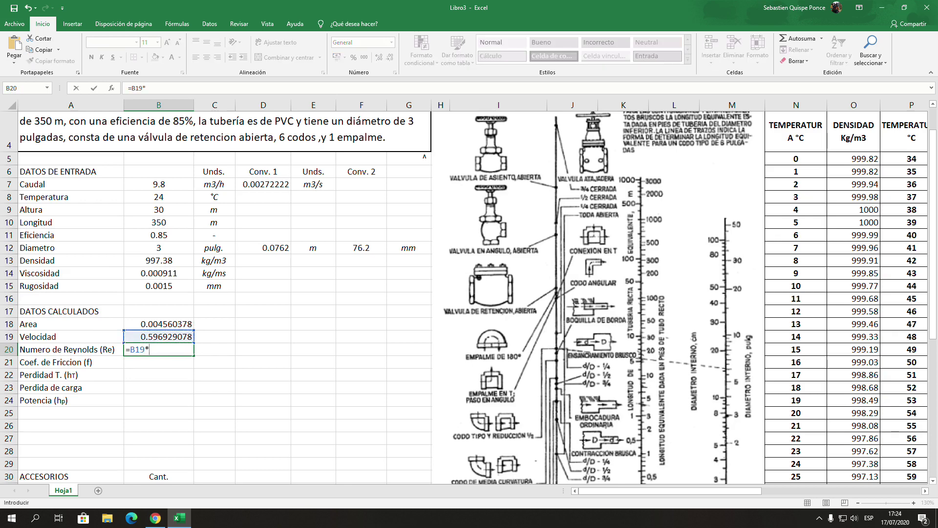
left_click(159, 260)
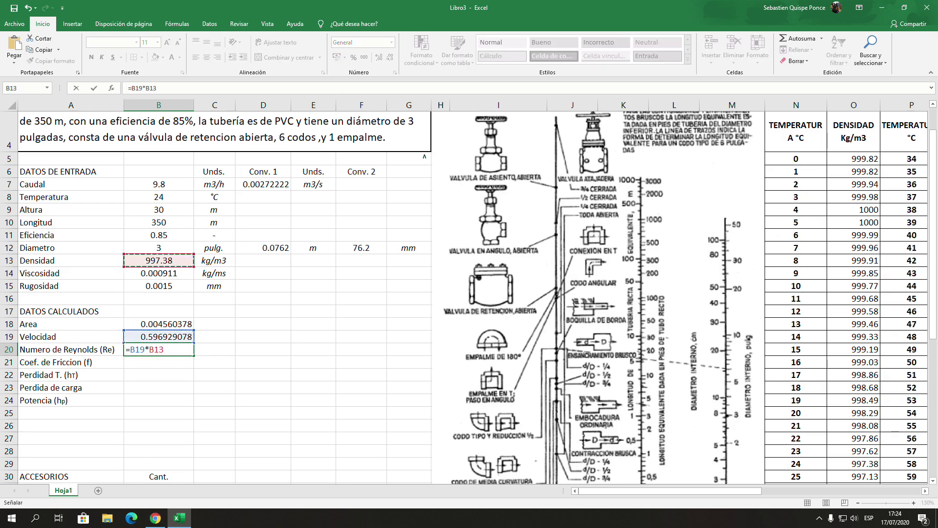
type("*")
left_click(263, 247)
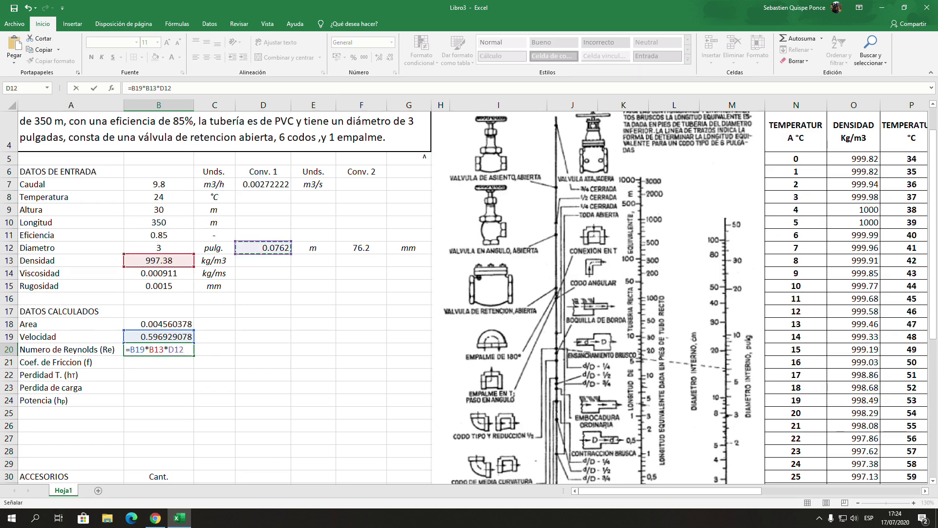
type("/")
left_click(159, 272)
key("Return")
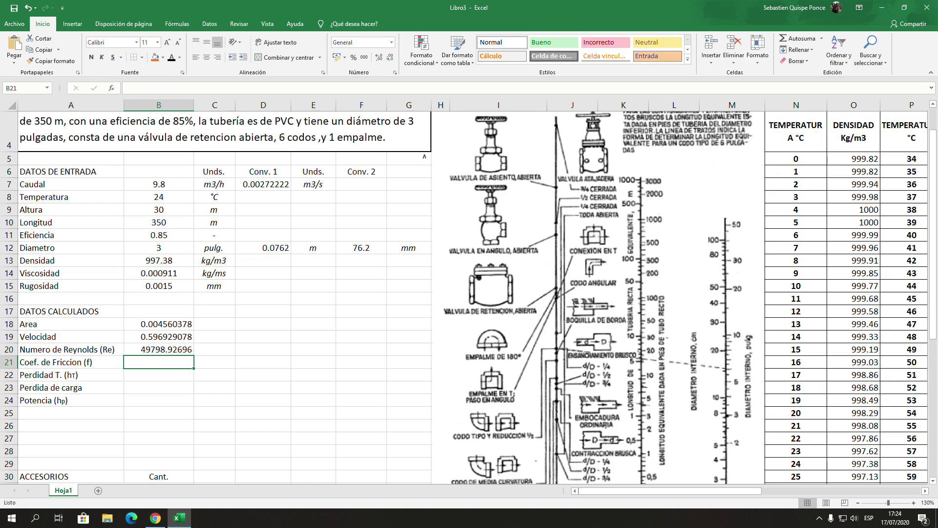
Compute the relative roughness 1.9685E-05 in D17 as =B15/F12
left_click(263, 311)
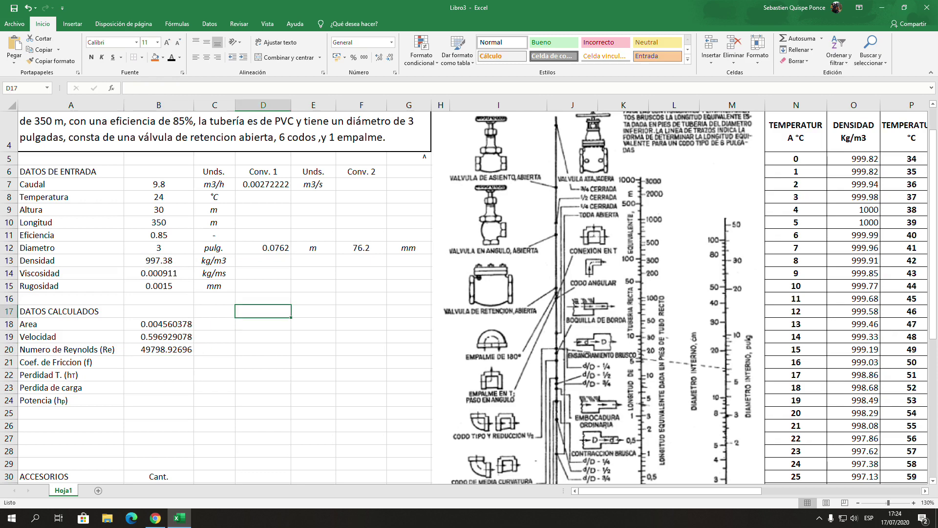
type("=")
left_click(158, 286)
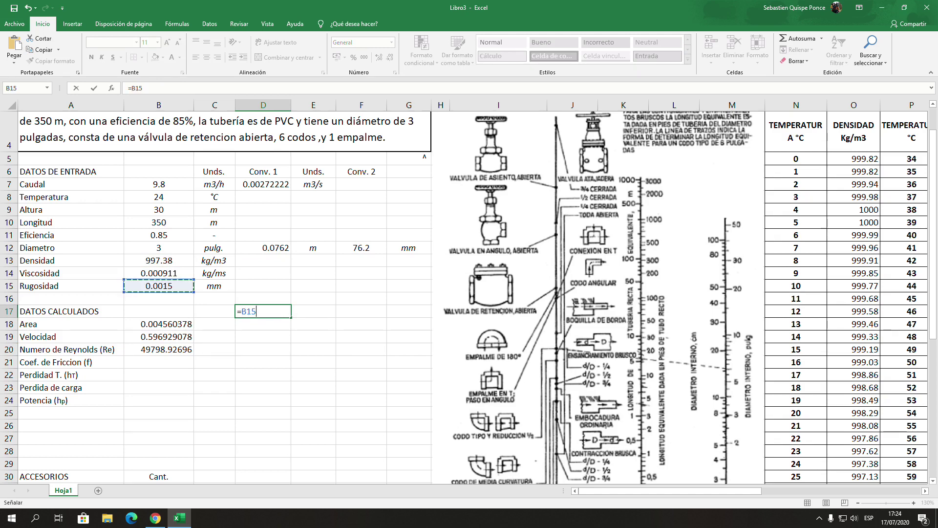
type("/")
left_click(361, 247)
key("Return")
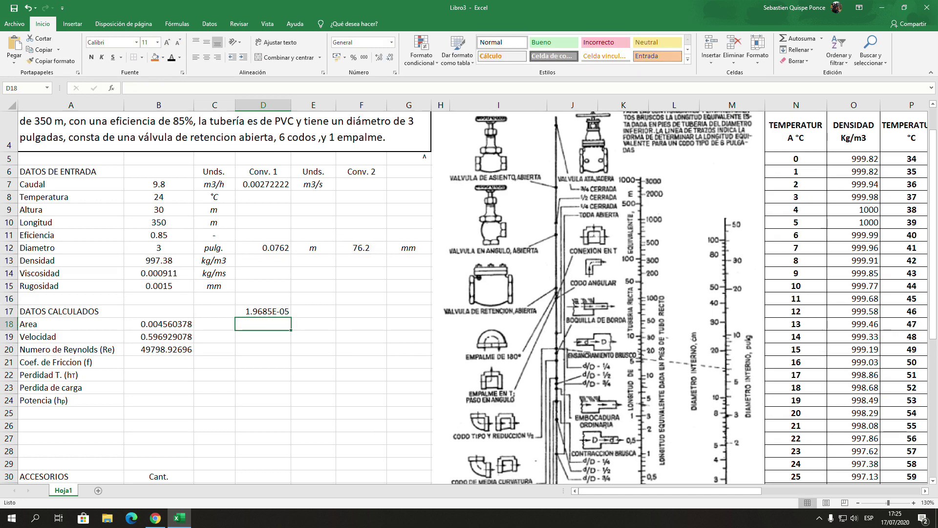
Compute the friction coefficient 0.021827706 in B21 with =0.25/LOG((D17/3.7)+(5.74/B20^0.9))^2
left_click(158, 361)
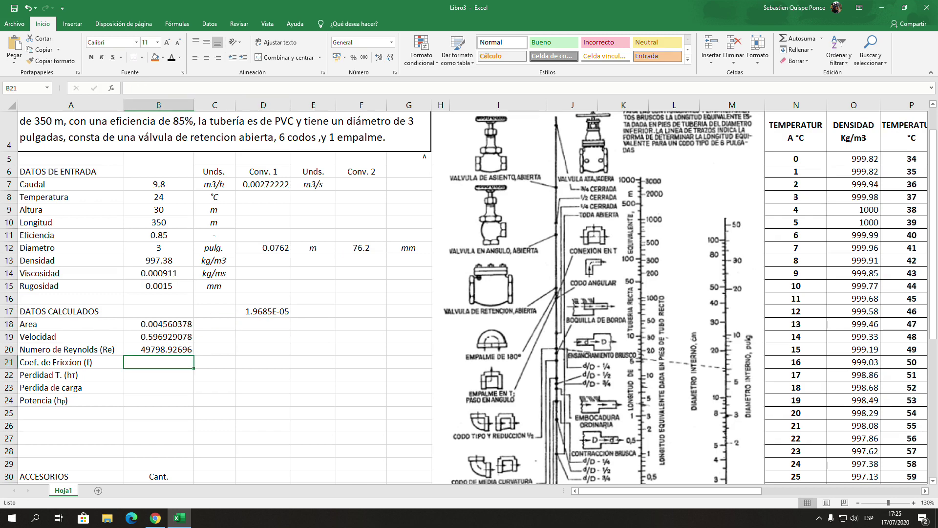
type("=")
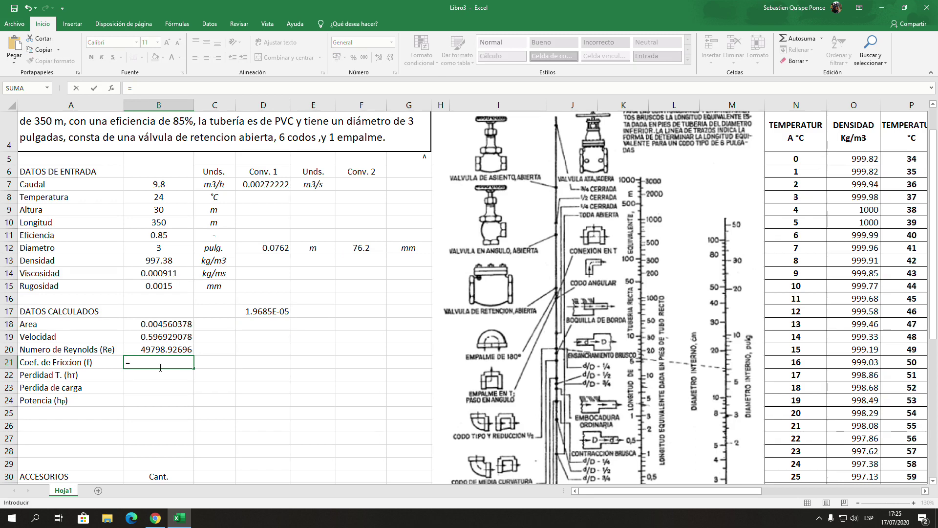
type("0.25")
type("/")
type("log")
double_click(169, 374)
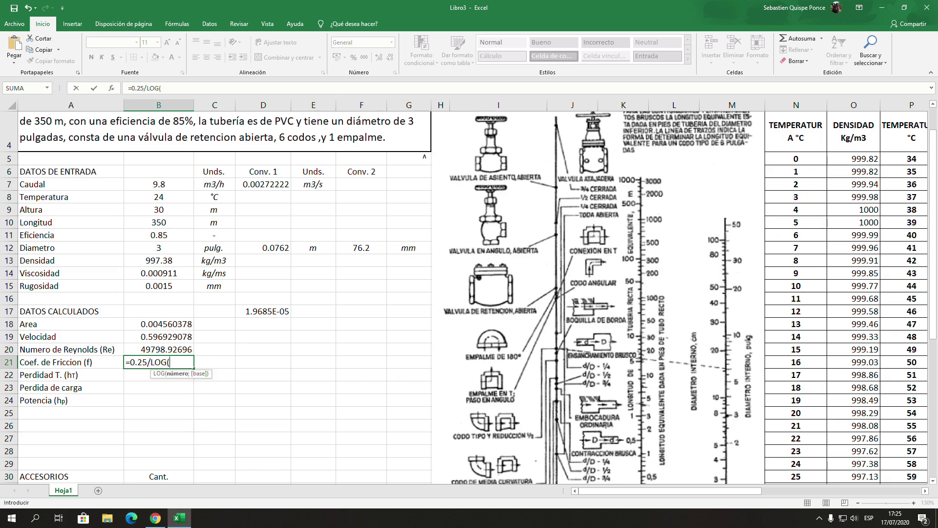
type("(")
left_click(263, 311)
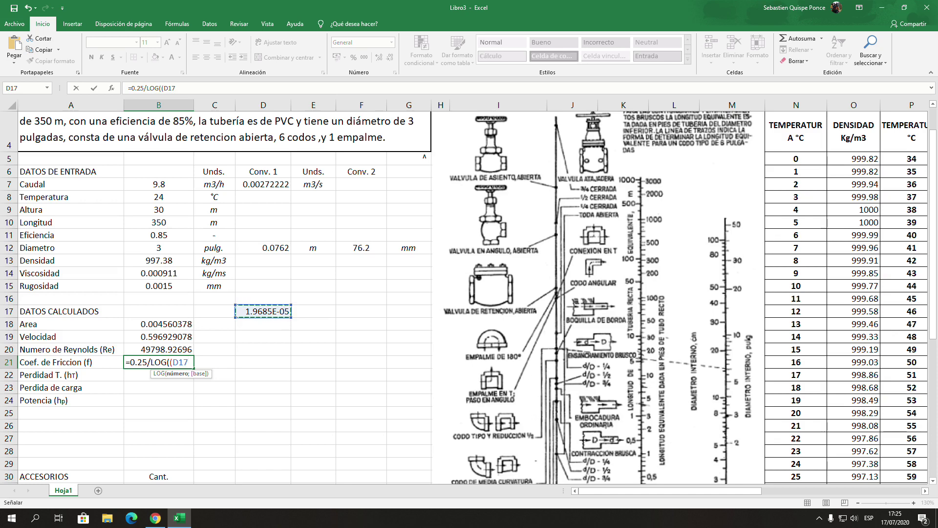
type("*")
type("3.7)")
type("+(")
type("5")
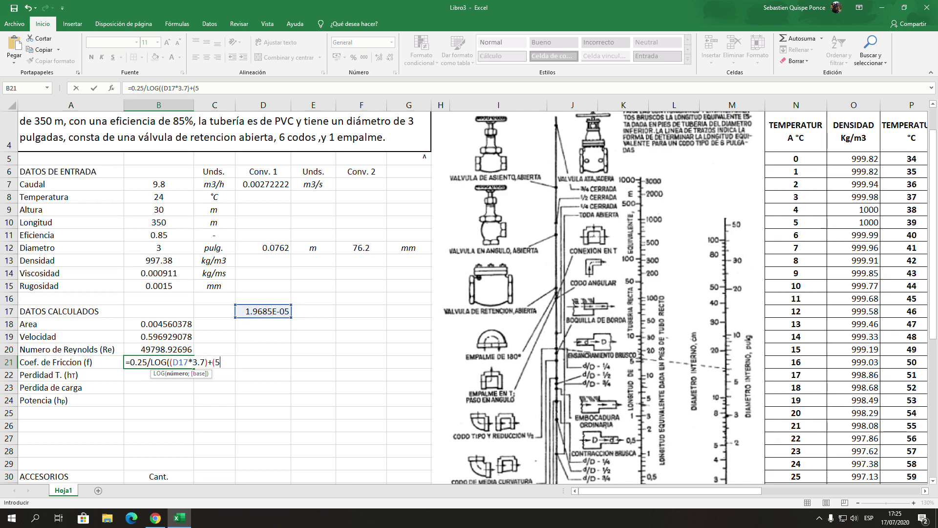
type(".74/")
left_click(159, 349)
type("^")
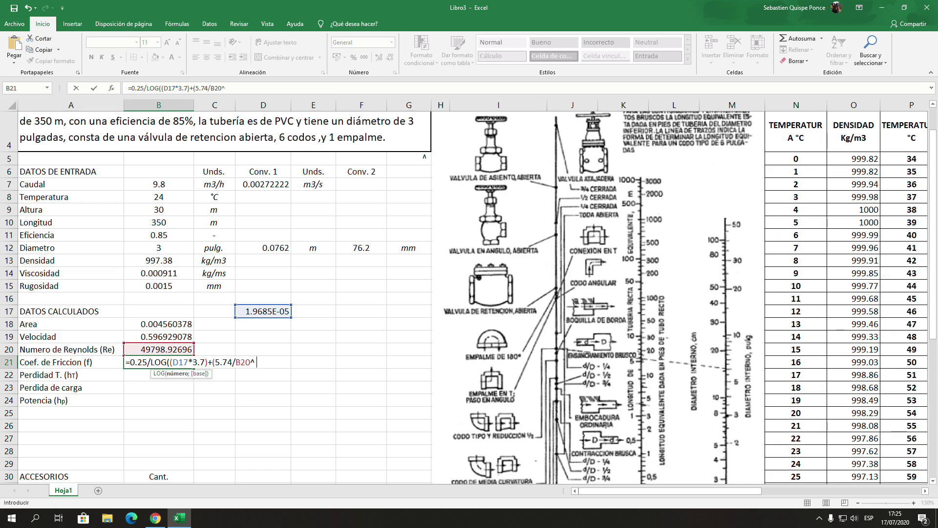
left_click(240, 89)
type("9")
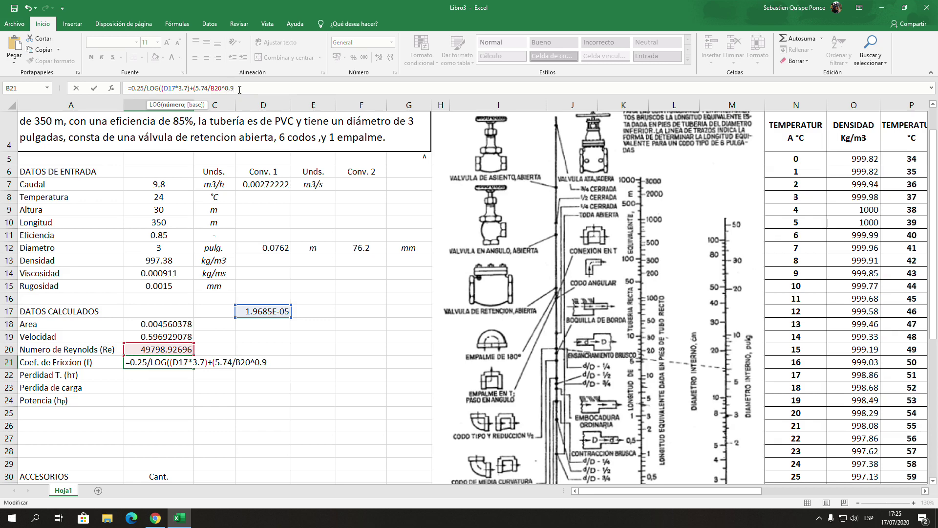
type("))^ ")
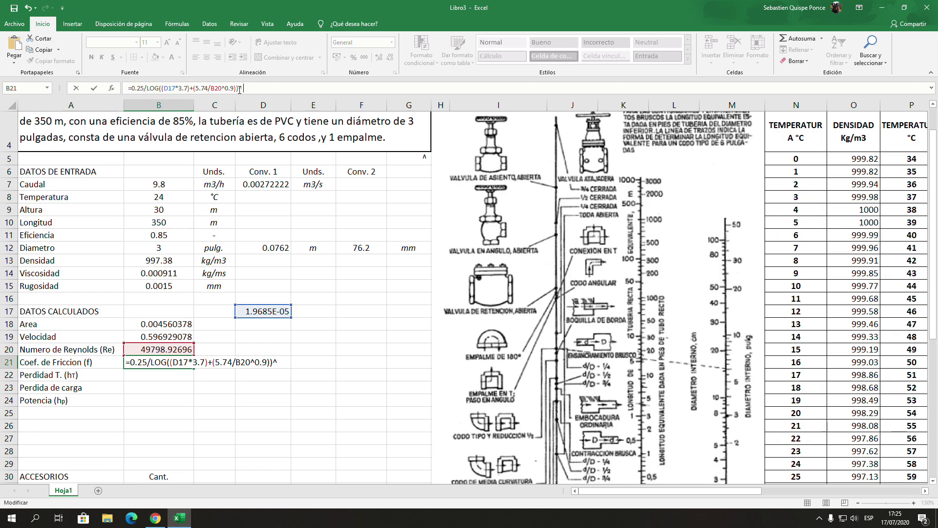
type("2")
key("Return")
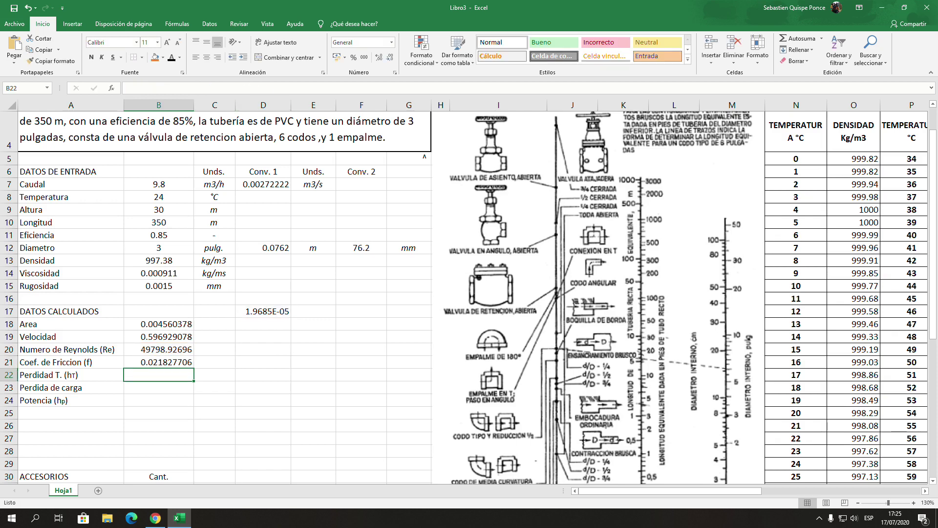
Paste Valvula de retencion, Codo and empalme into A31:A33 under ACCESORIOS
scroll(469, 294, "down", 2)
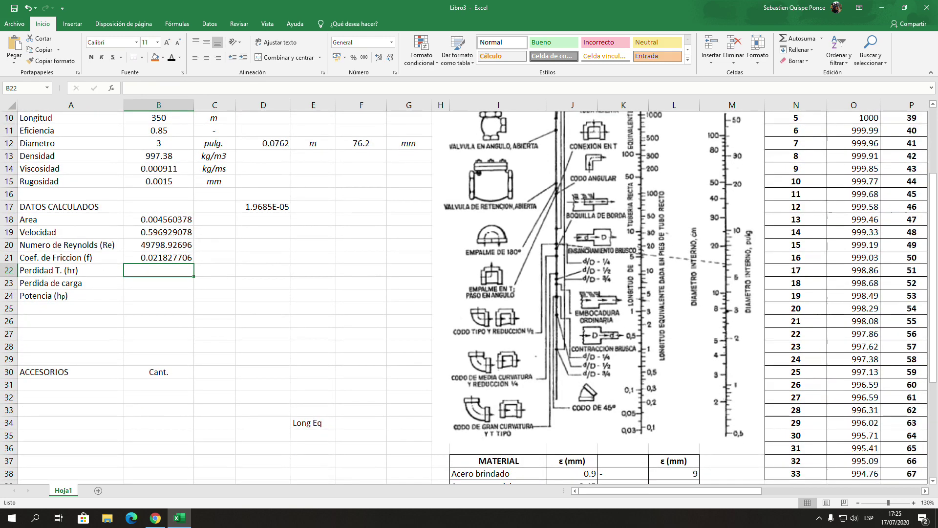
scroll(469, 293, "up", 1)
left_click(71, 423)
key("ctrl+v")
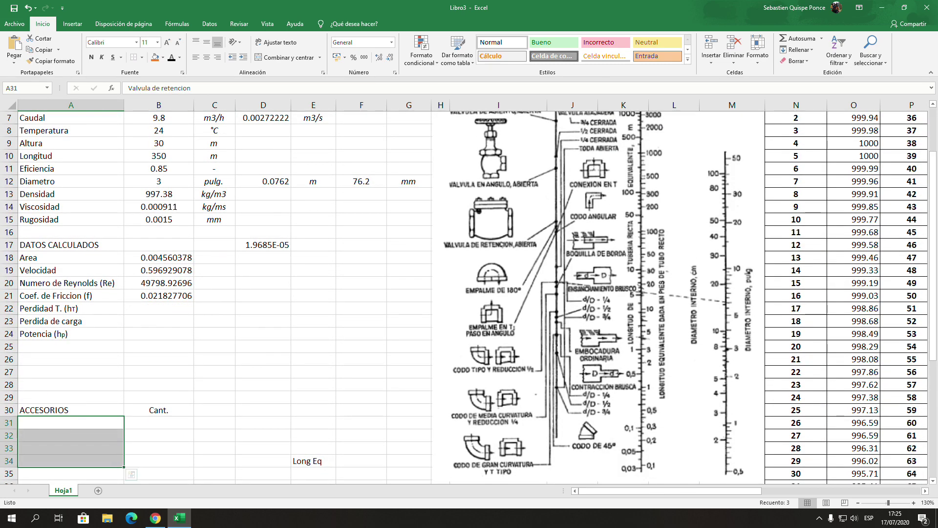
scroll(381, 293, "up", 2)
left_click(225, 151)
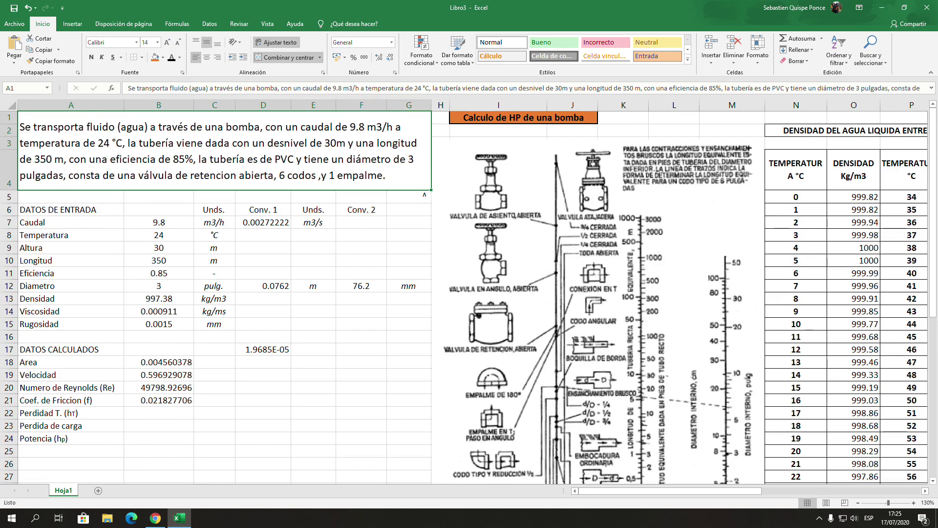
scroll(225, 293, "down", 2)
scroll(225, 293, "down", 2)
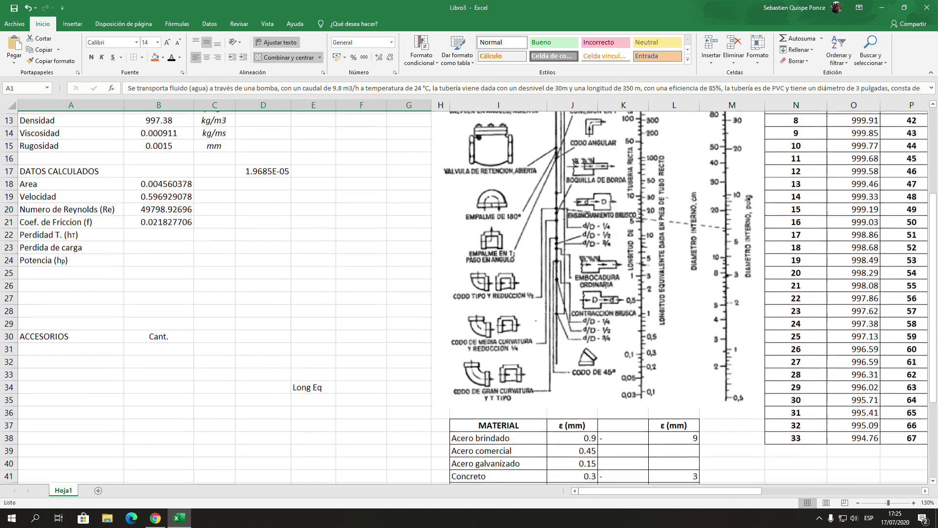
left_click_drag(71, 347, 71, 372)
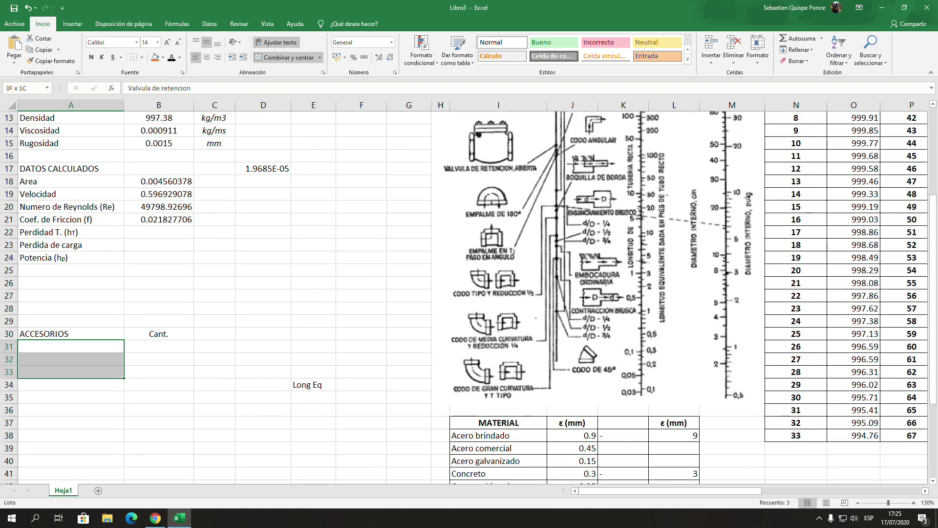
key("ctrl+v")
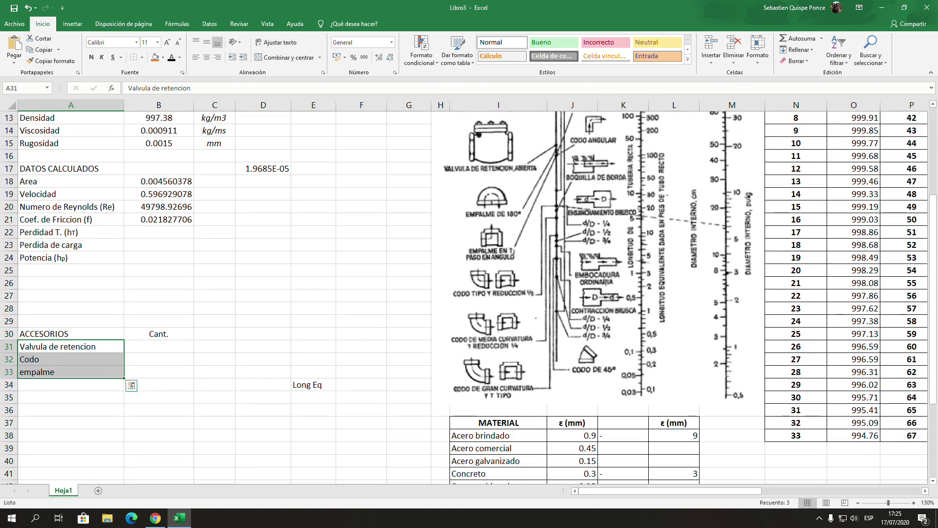
left_click(71, 346)
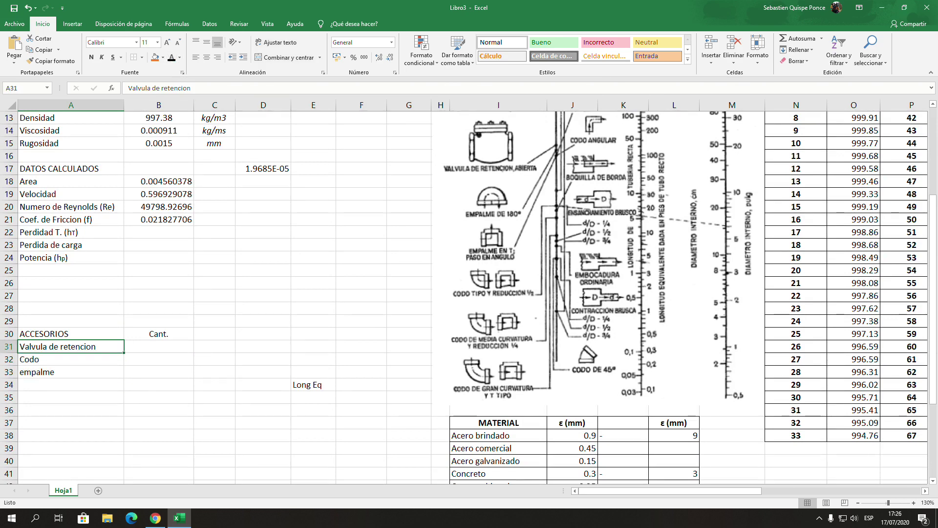
Enter accessory quantities 1, 6 and 1 in the Cant. column
left_click_drag(159, 347, 159, 358)
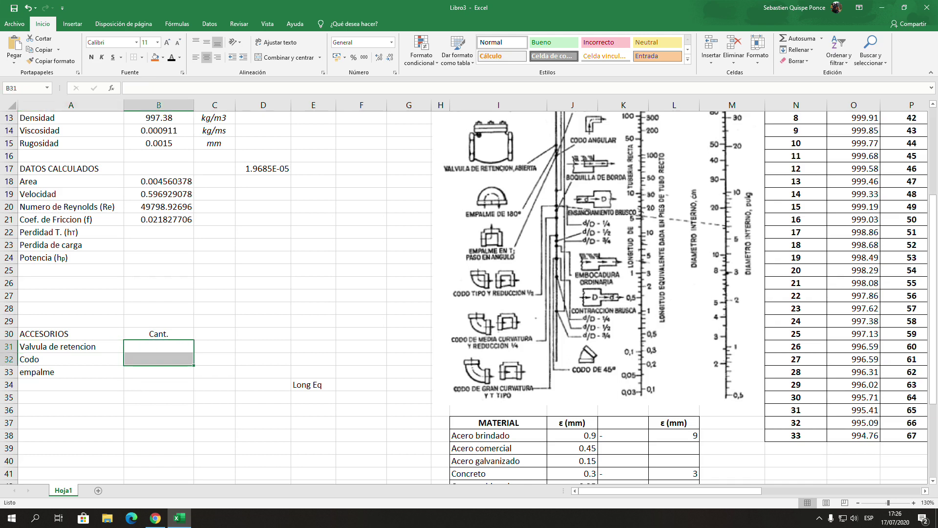
left_click(159, 346)
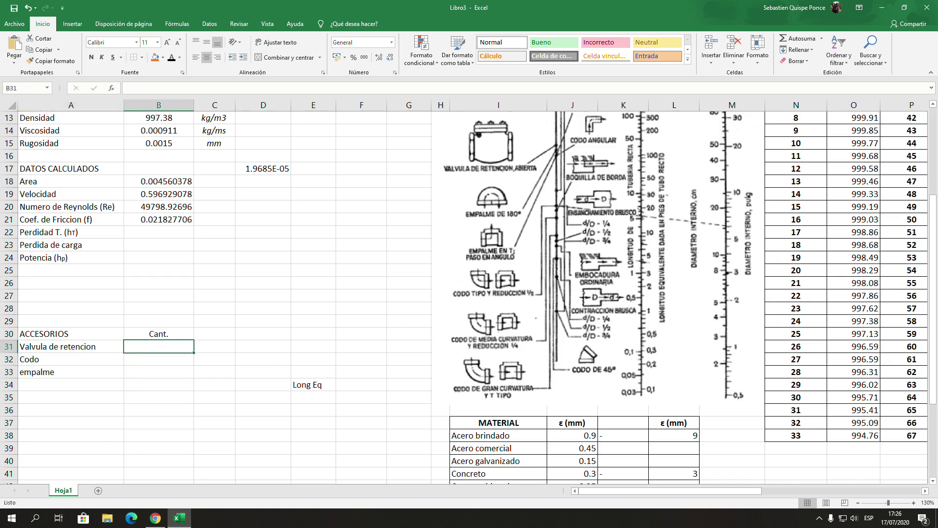
left_click_drag(159, 346, 159, 372)
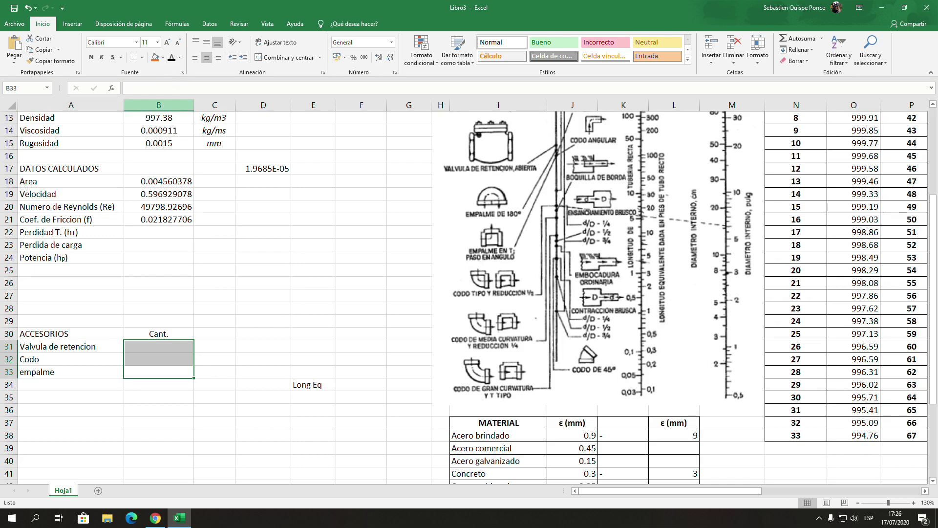
left_click(159, 346)
type("1")
key("Return")
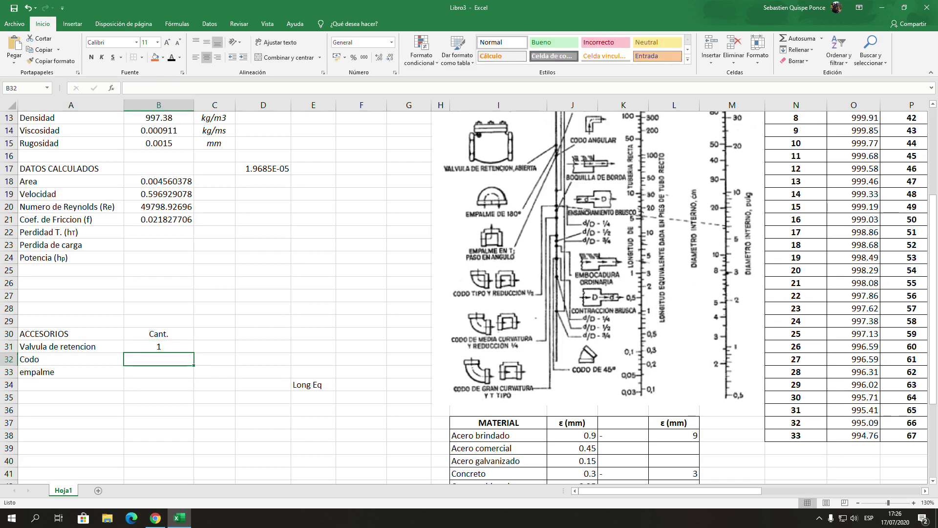
type("6")
key("Return")
type("1")
key("Tab")
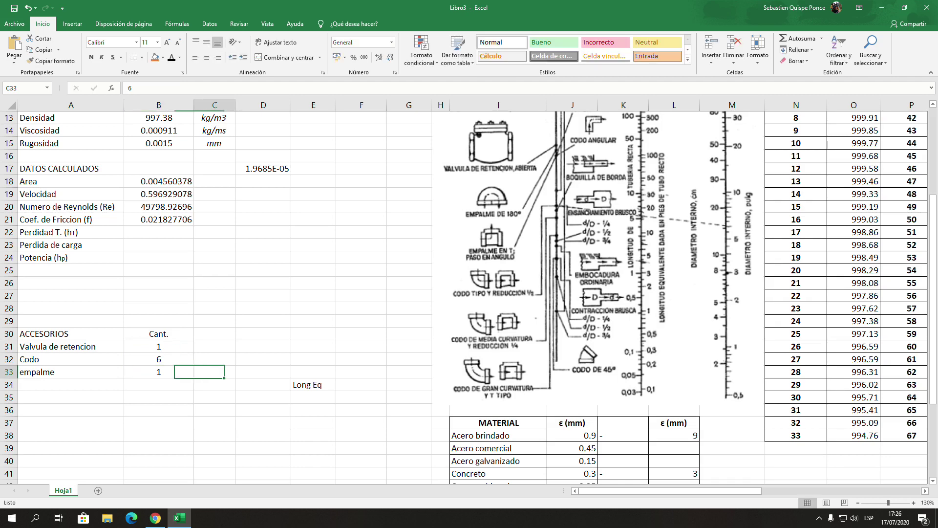
key("Up")
left_click(214, 346)
Zoom out and draw a straight line across the equivalent-length chart to the diameter scale
scroll(470, 293, "up", 1)
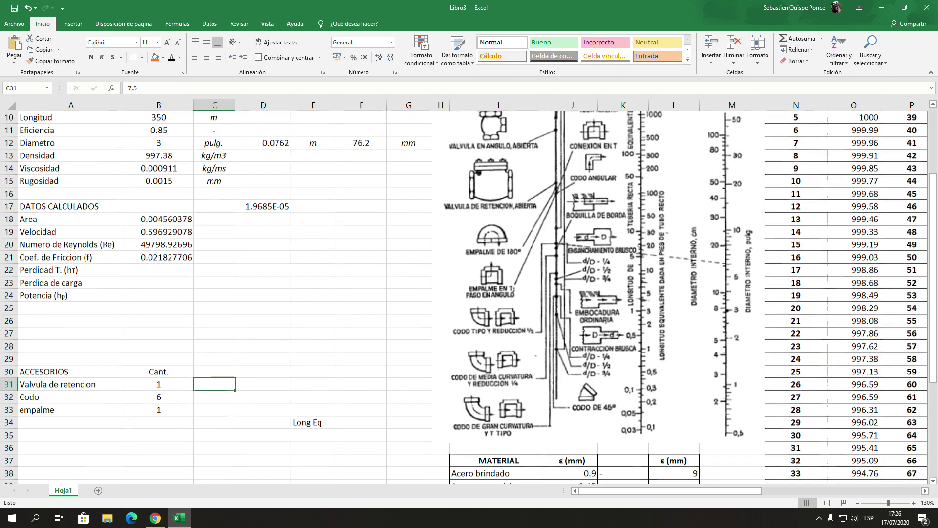
scroll(469, 294, "up", 1)
scroll(469, 293, "up", 1)
scroll(469, 293, "up", 1)
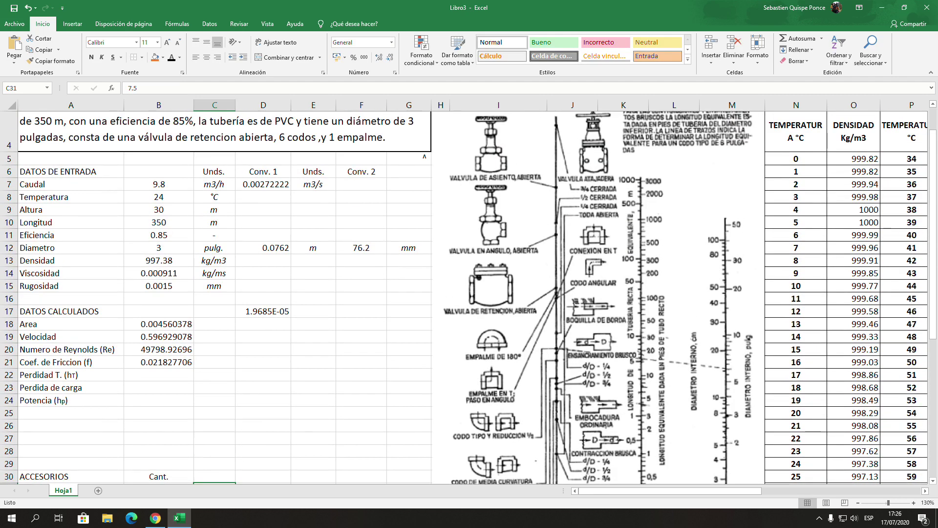
scroll(469, 293, "down", 2)
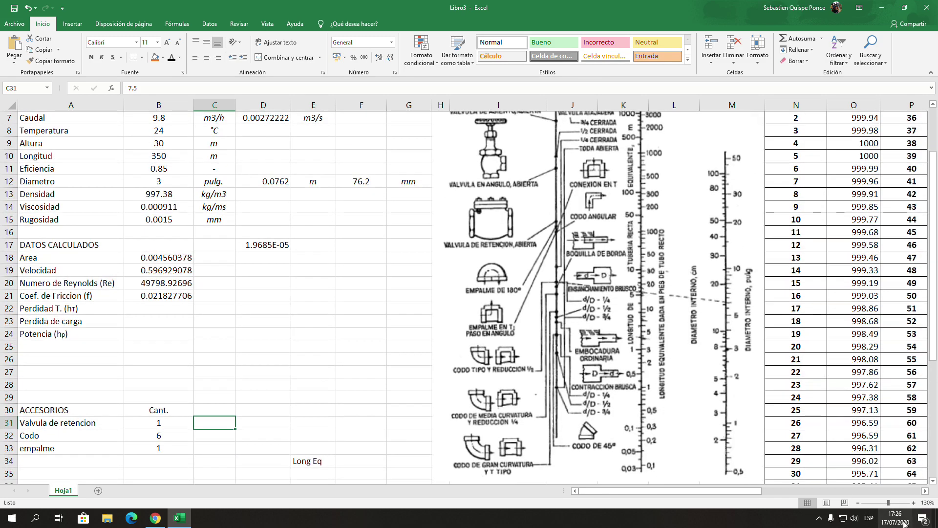
left_click(858, 502)
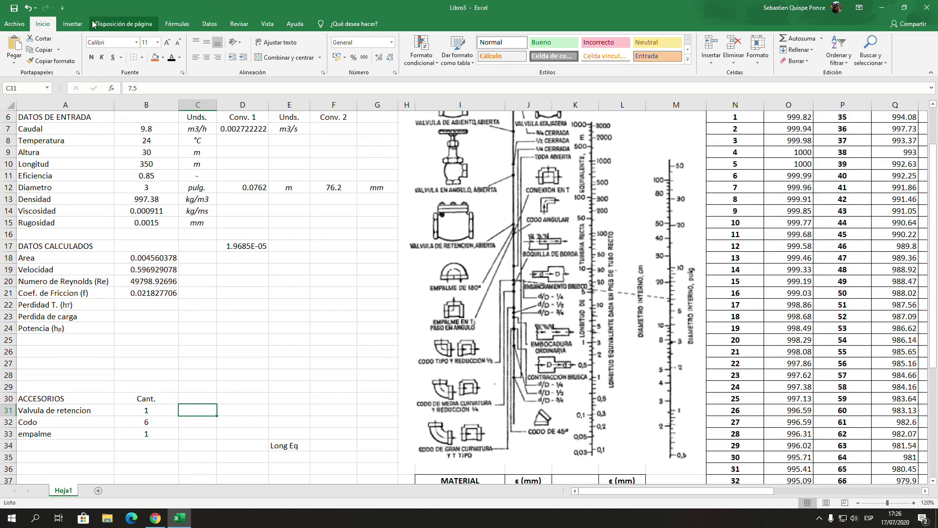
left_click(72, 24)
left_click(151, 49)
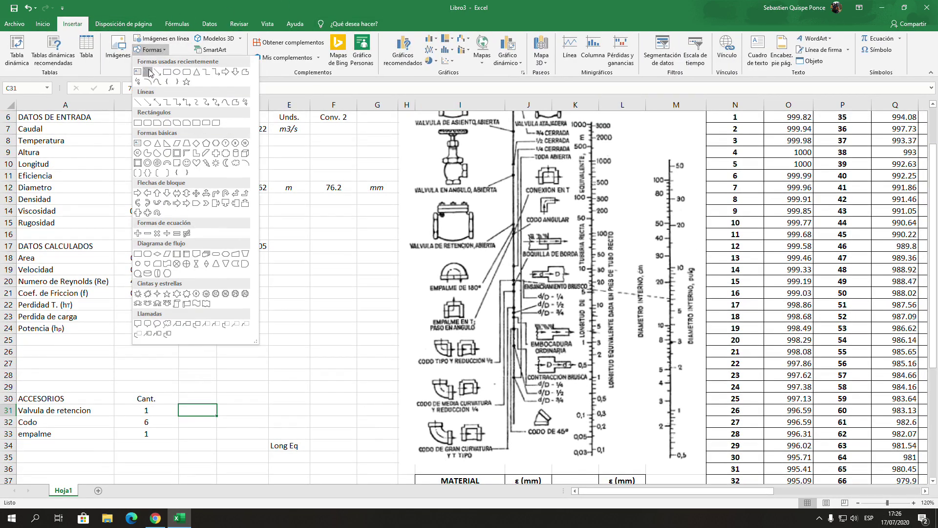
left_click(147, 72)
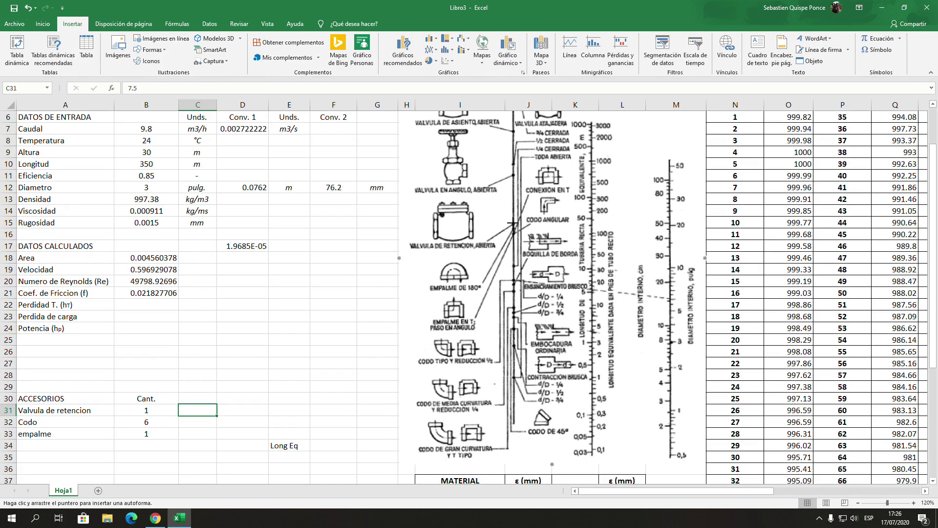
left_click_drag(513, 224, 678, 347)
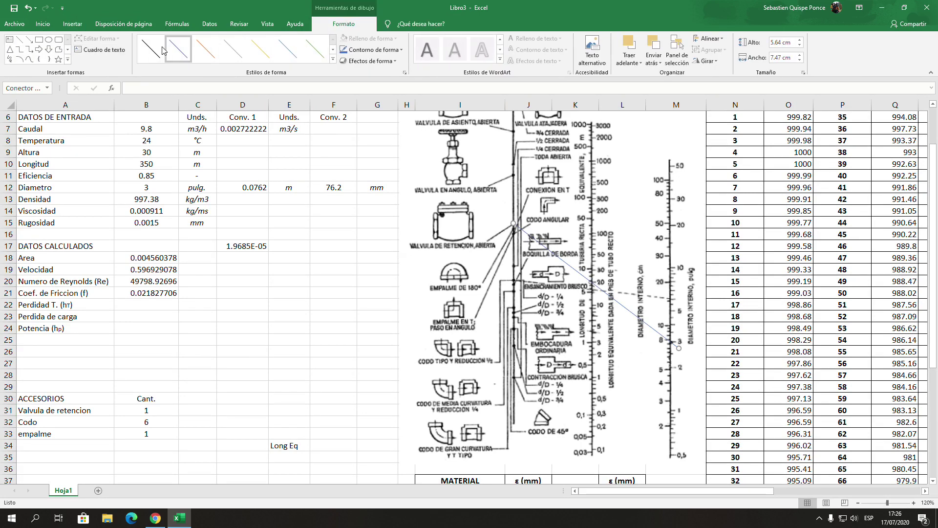
Draw two more straight lines from the fitting points to the 3-inch diameter mark
left_click(20, 39)
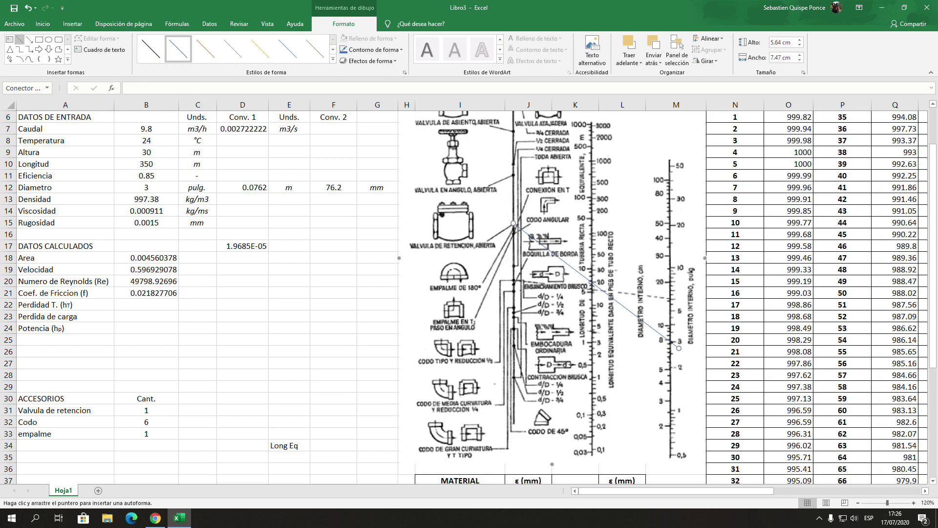
left_click_drag(513, 281, 683, 348)
left_click_drag(687, 347, 687, 348)
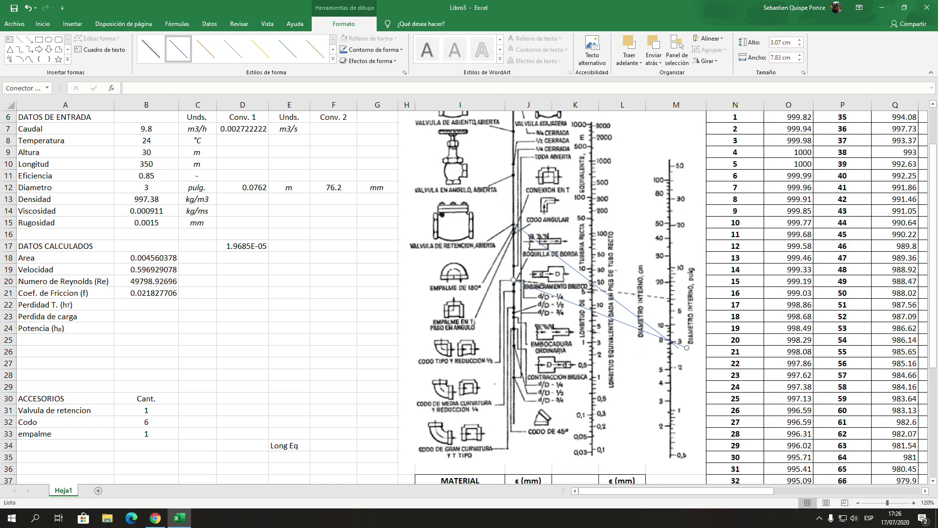
left_click(20, 39)
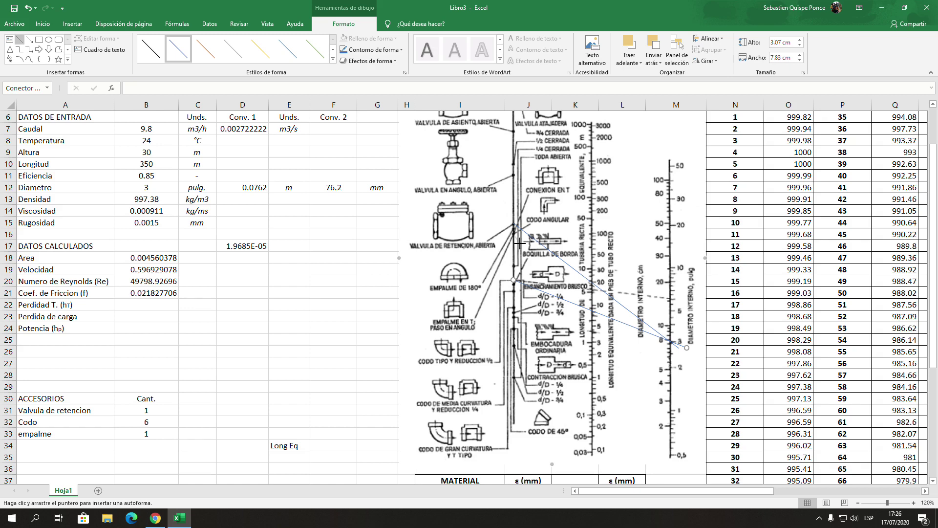
left_click_drag(515, 227, 687, 352)
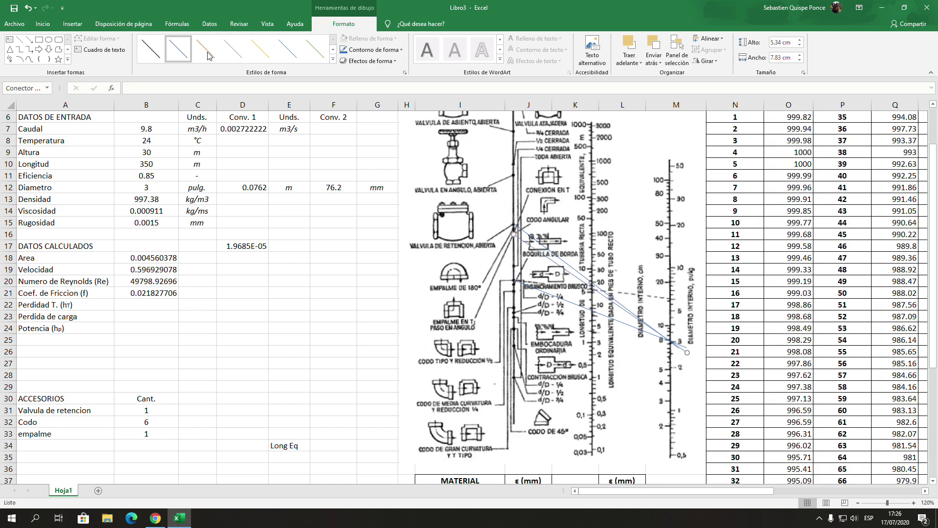
Style one reading line orange and the other green
left_click(208, 53)
left_click(682, 346)
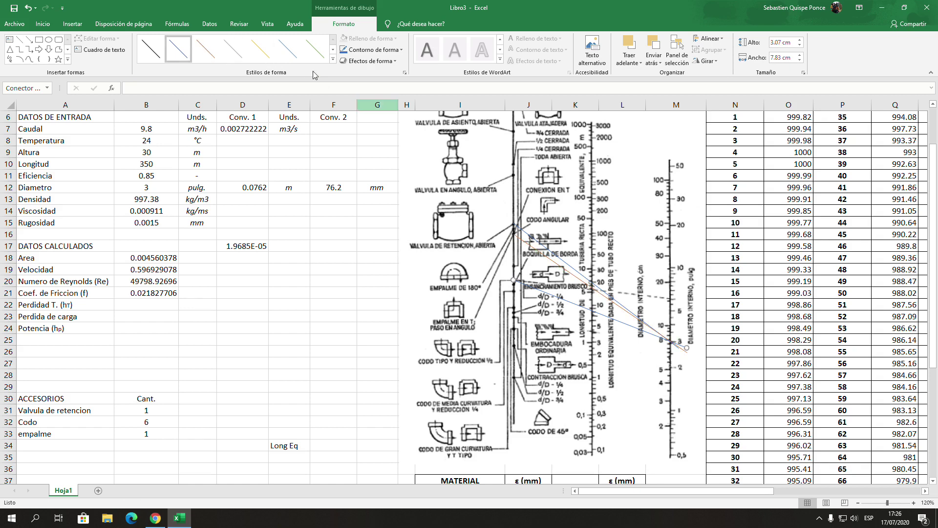
left_click(315, 49)
left_click(553, 342)
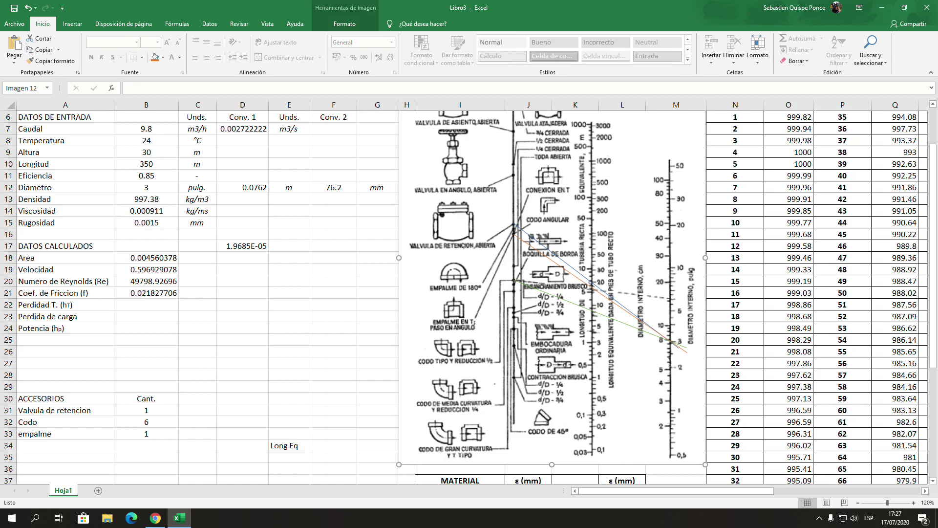
Paste the equivalent lengths 7.5, 4 and 6 into C31:C33
left_click_drag(197, 410, 197, 434)
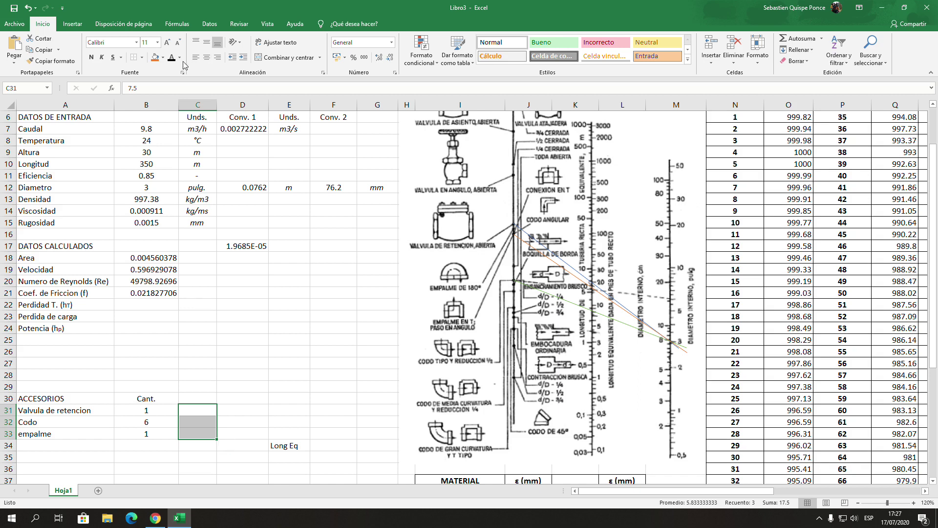
key("Escape")
key("ctrl+v")
key("Escape")
key("ctrl+v")
Fill D31:D33 with quantity times equivalent length (=B31*C31), giving 7.5, 24 and 6
left_click_drag(243, 410, 243, 434)
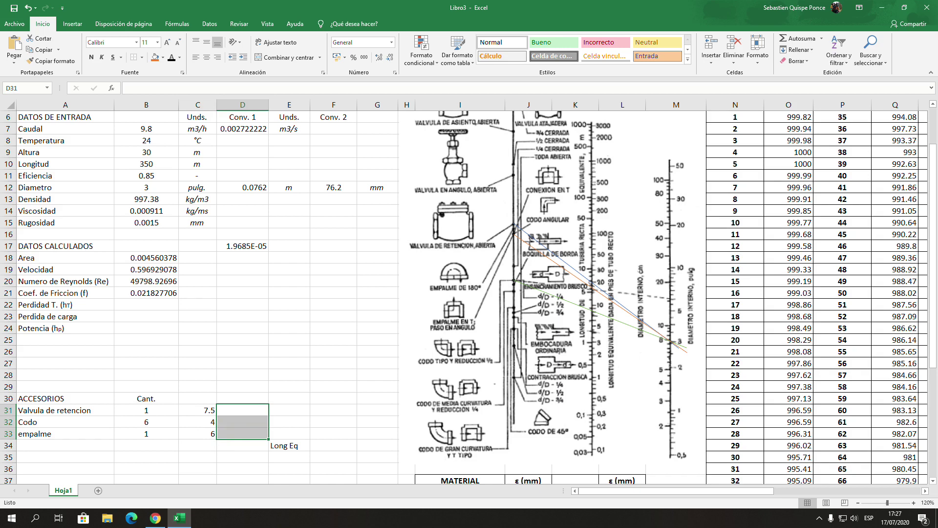
left_click(259, 409)
type("=")
key("Left")
key("Left")
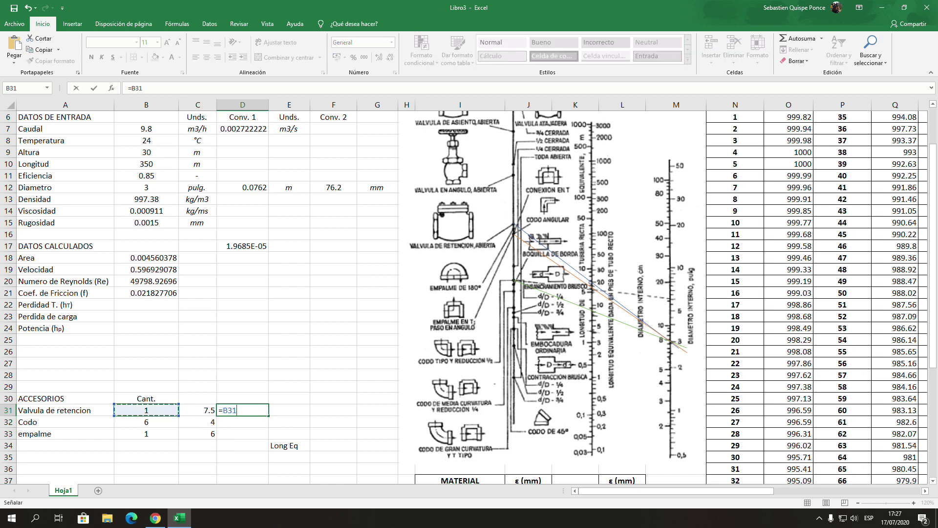
type("*")
key("Left")
key("ctrl+Return")
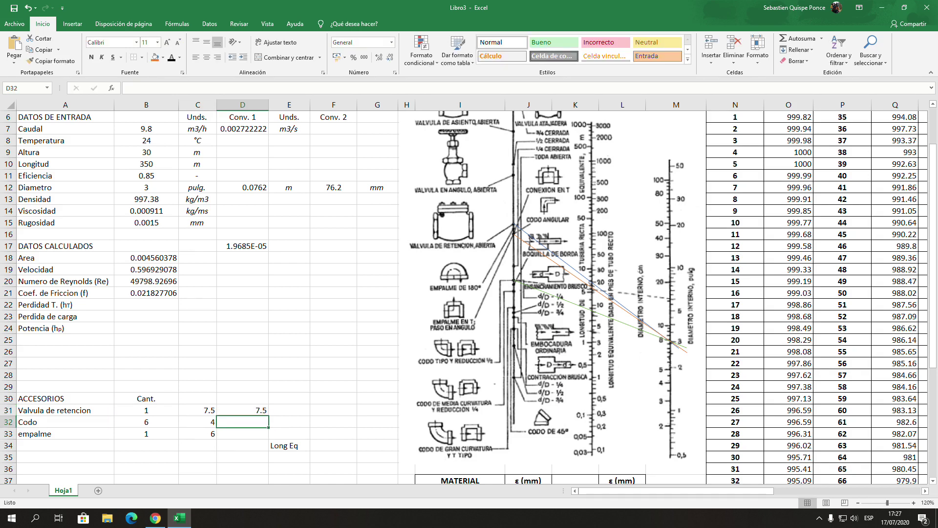
left_click_drag(269, 415, 268, 438)
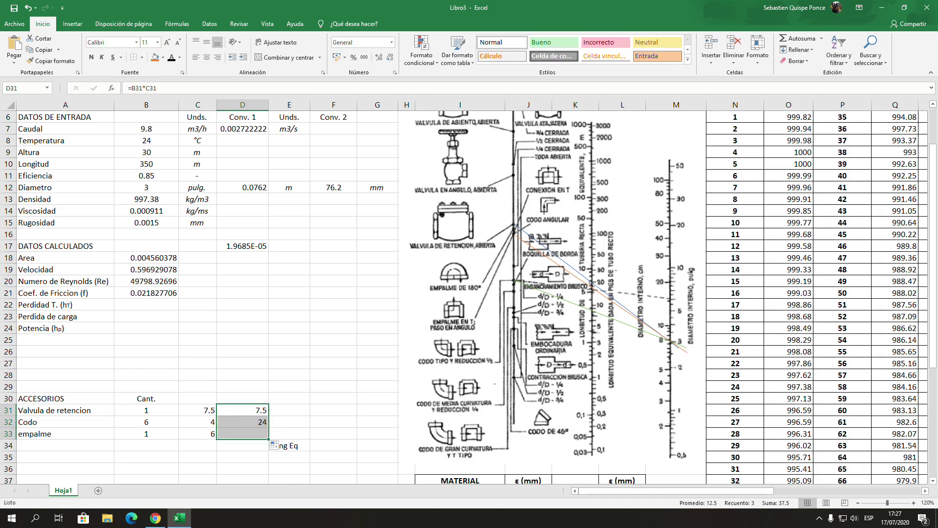
Sum the accessory lengths into D34 with AutoSum, giving 37.5
left_click(243, 445)
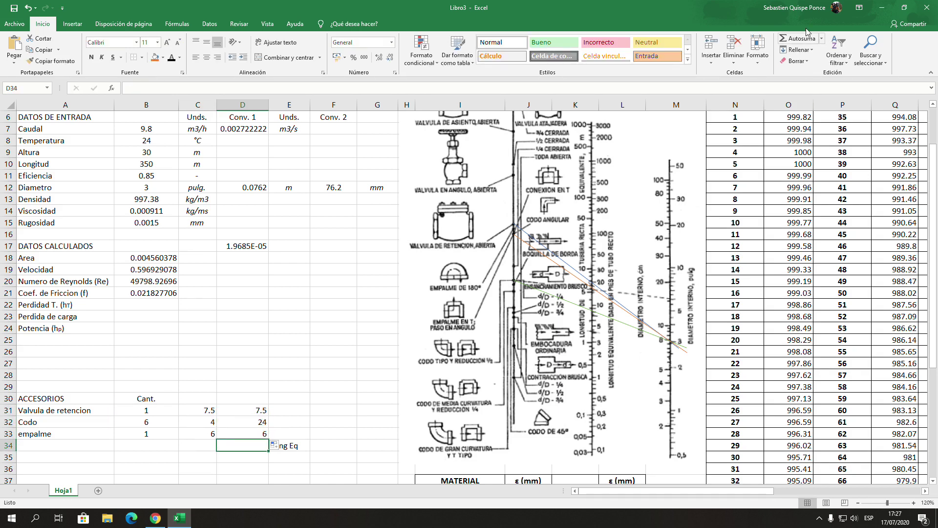
left_click(789, 38)
key("Return")
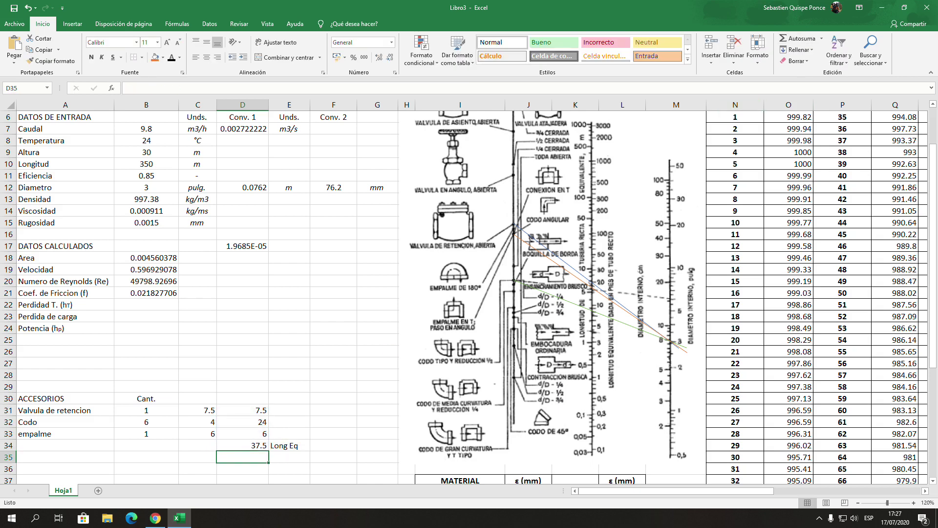
left_click(243, 445)
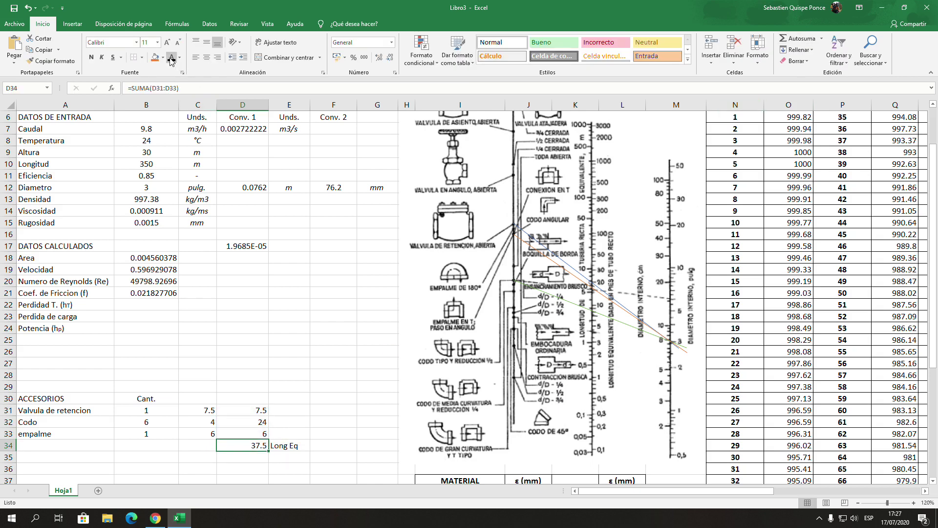
Give the 37.5 total in D34 an orange fill
left_click(155, 58)
left_click(333, 281)
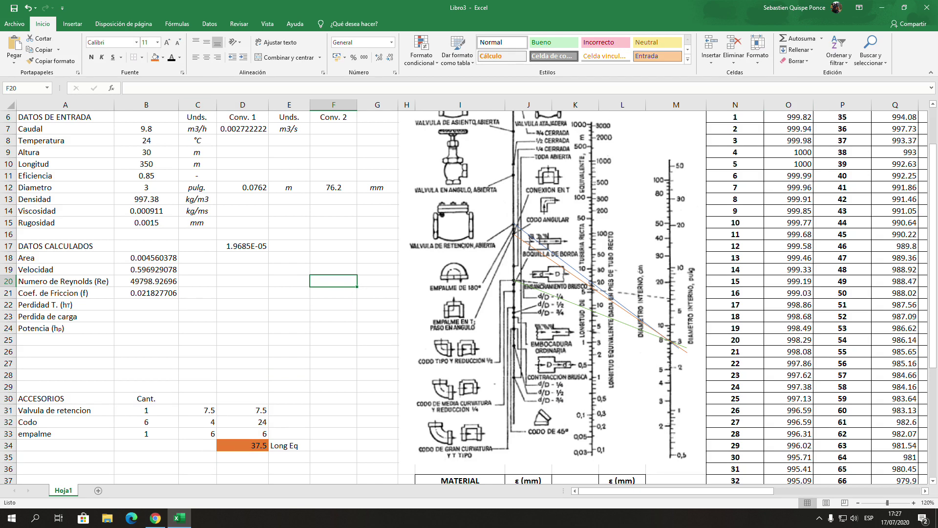
left_click(146, 304)
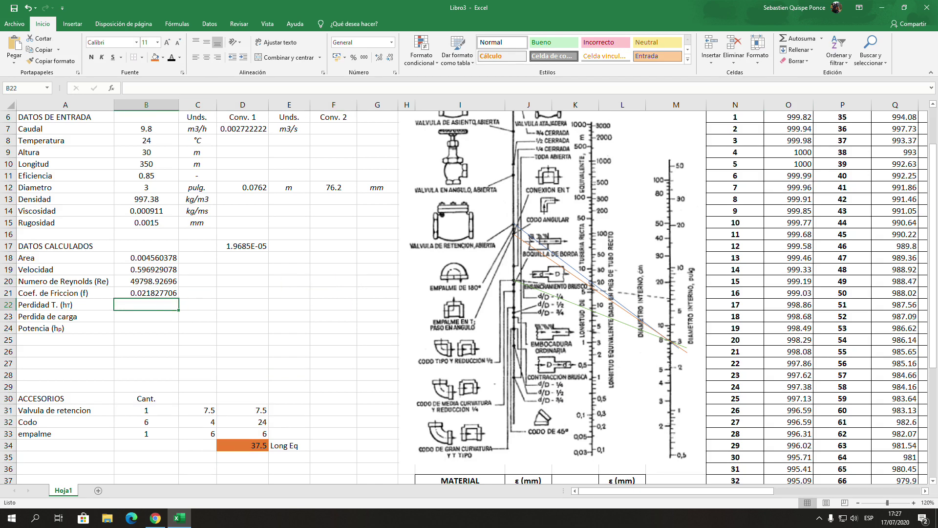
Start the hT formula in B22 with B21*B10/D12 plus the (1+0.5) loss coefficients
type("=")
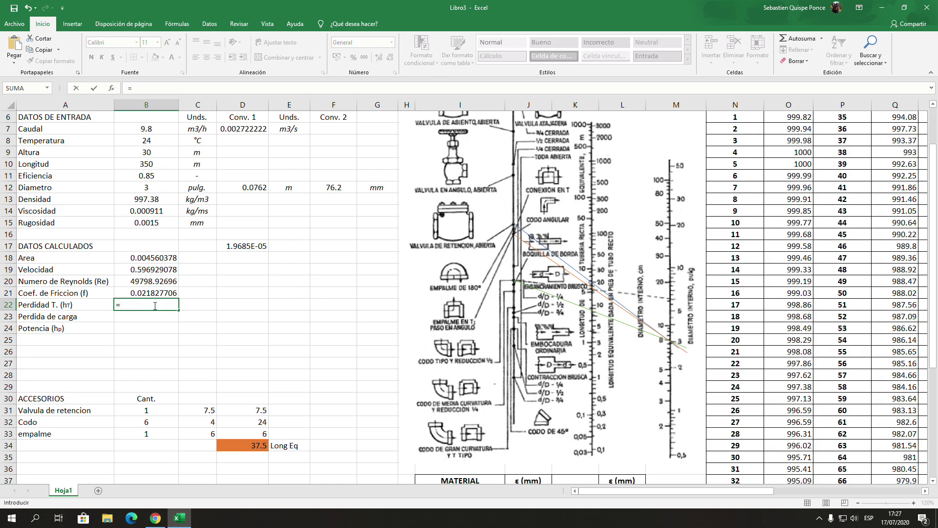
type("(")
key("Up")
type("*")
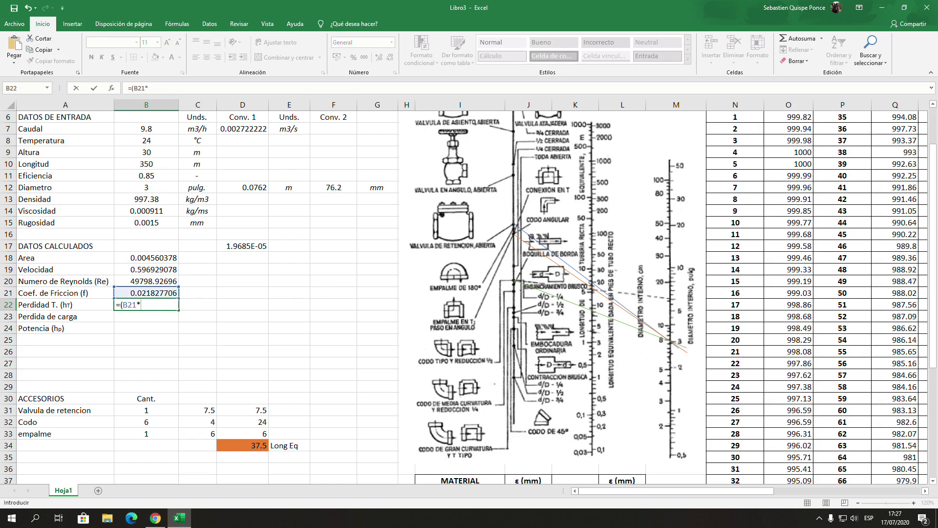
left_click(147, 164)
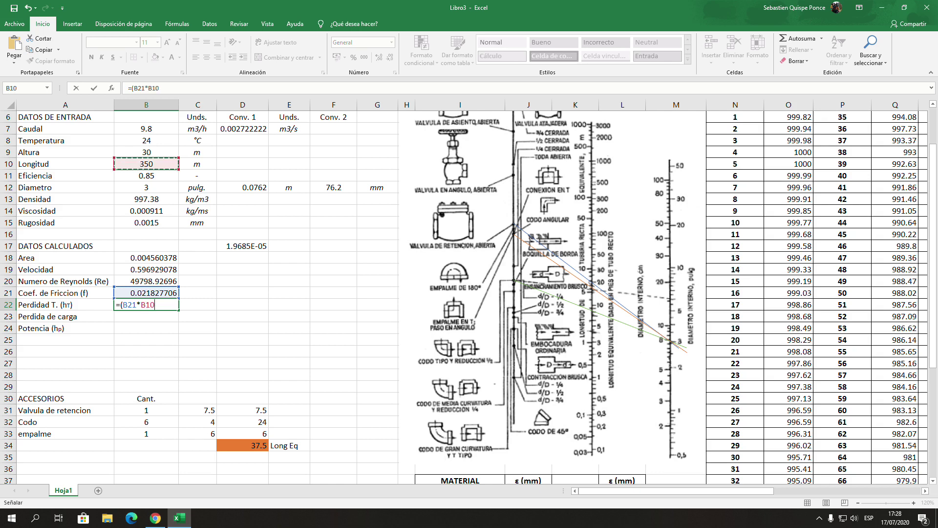
type("/")
left_click(242, 188)
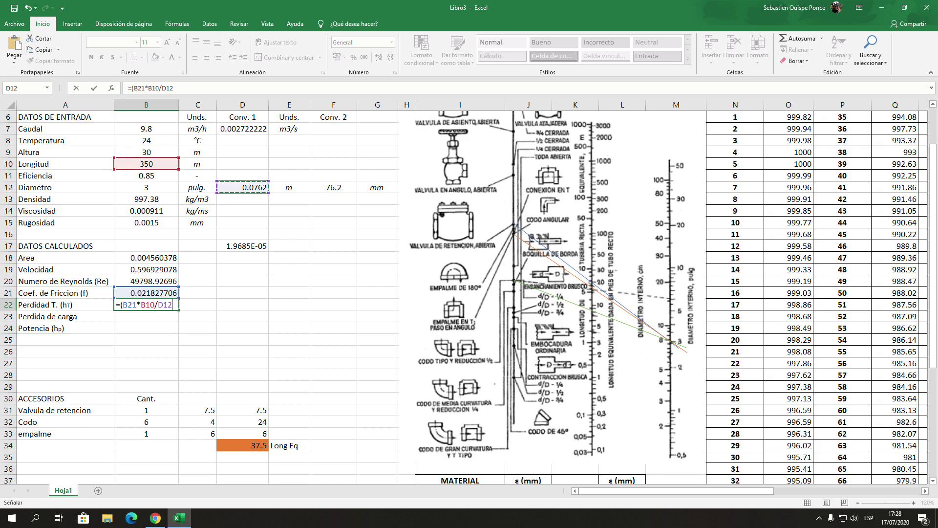
type(")+(1")
type("+0.5")
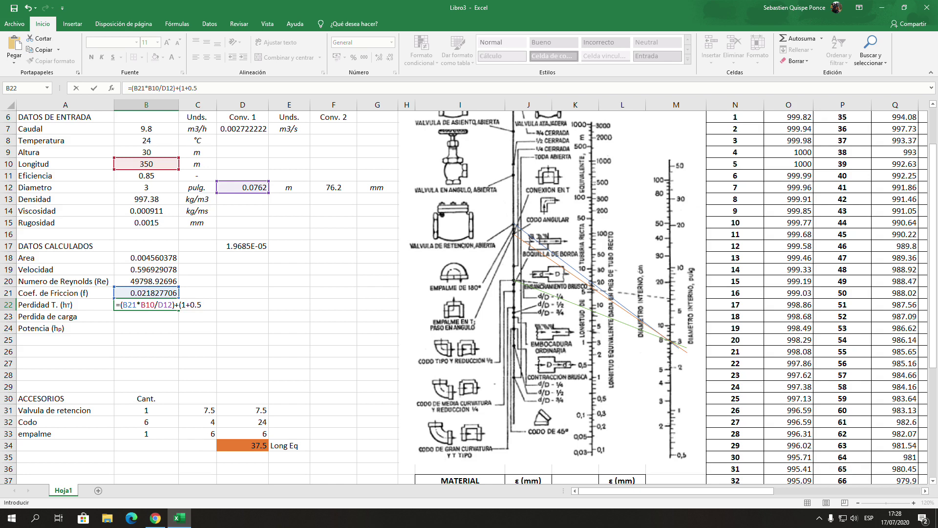
type(")+")
Add the D34 equivalent length and multiply everything by B19*B19/(2*9.81)
left_click(242, 445)
type(")+D34)")
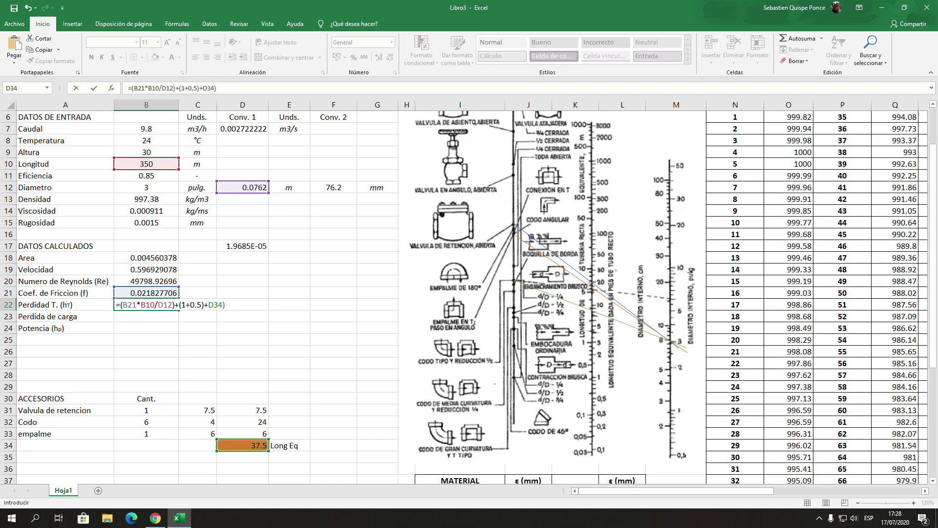
left_click(121, 308)
type("(")
left_click(233, 89)
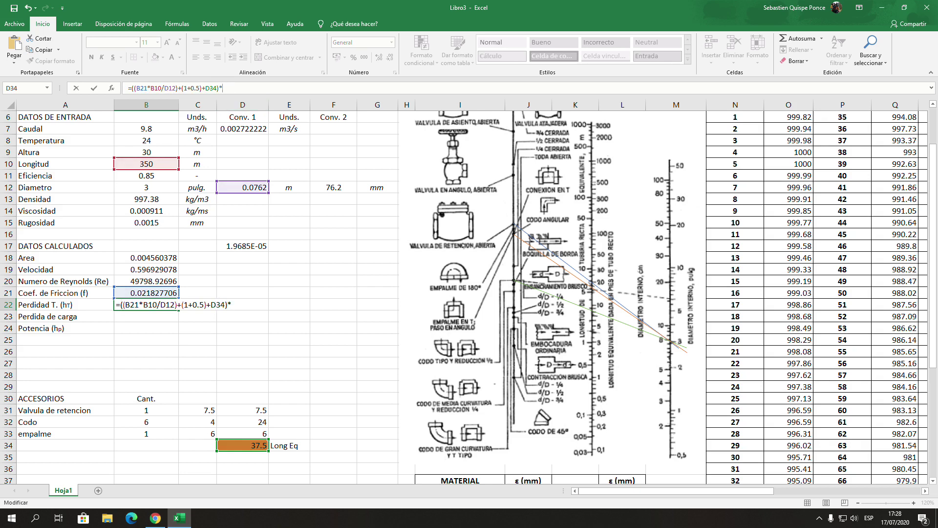
left_click(146, 269)
type("*")
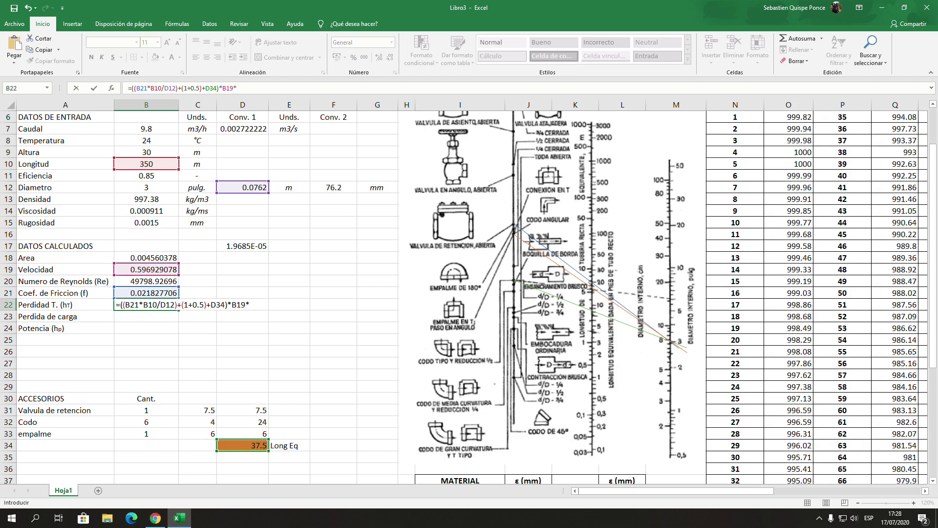
left_click(147, 270)
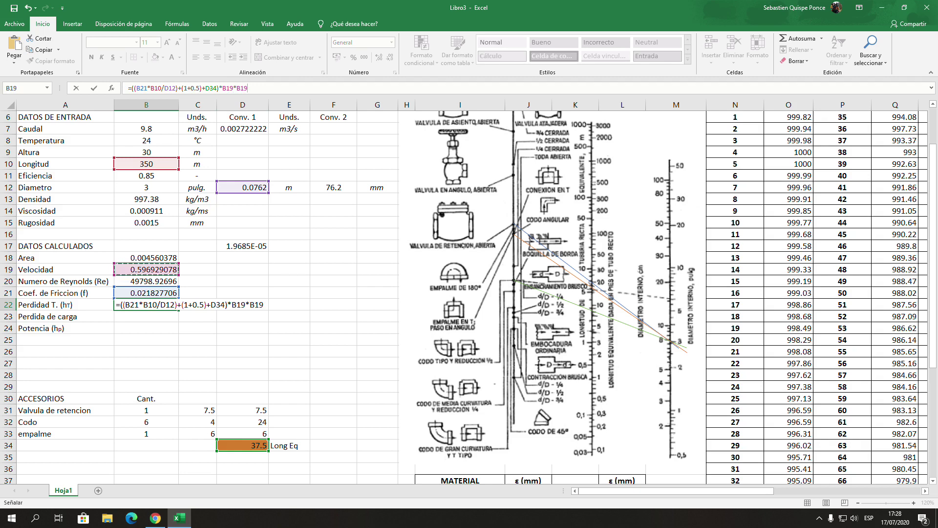
type("/(2*")
type("9.81")
Commit hT, then build =B9+(B19*B19/(2*9.81))+B22 in B23 for total head
key("Return")
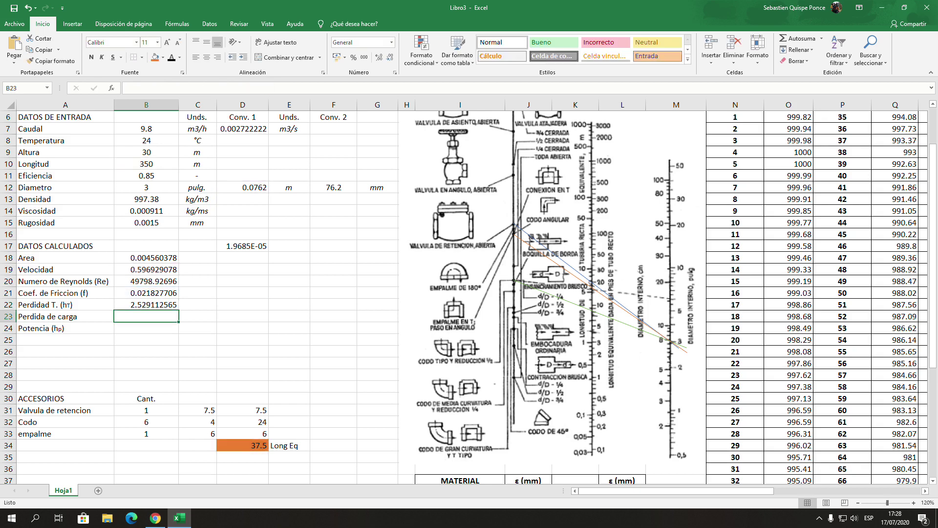
type("=")
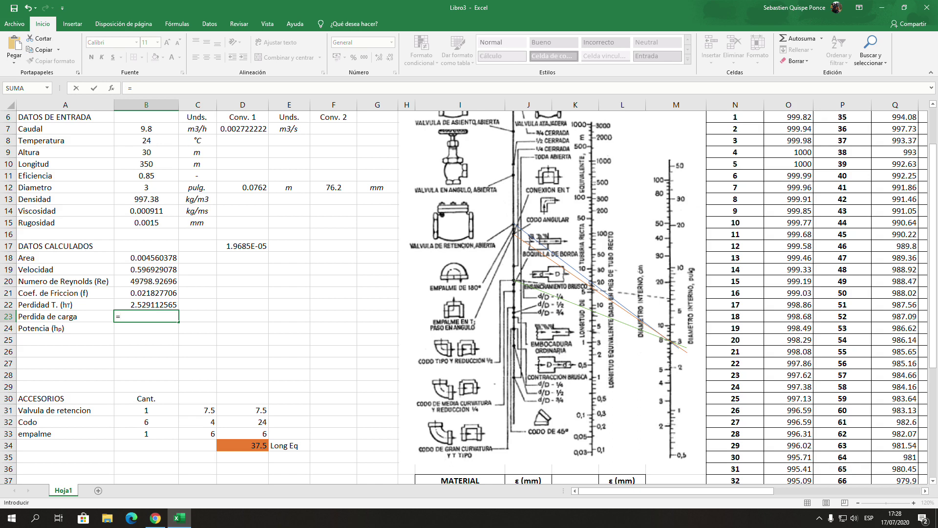
left_click(146, 152)
type("+")
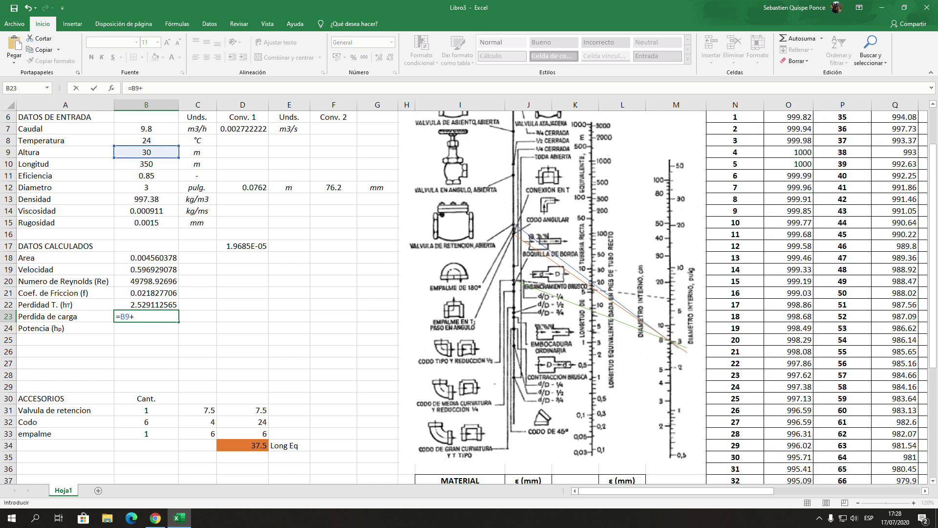
type("(")
left_click(146, 270)
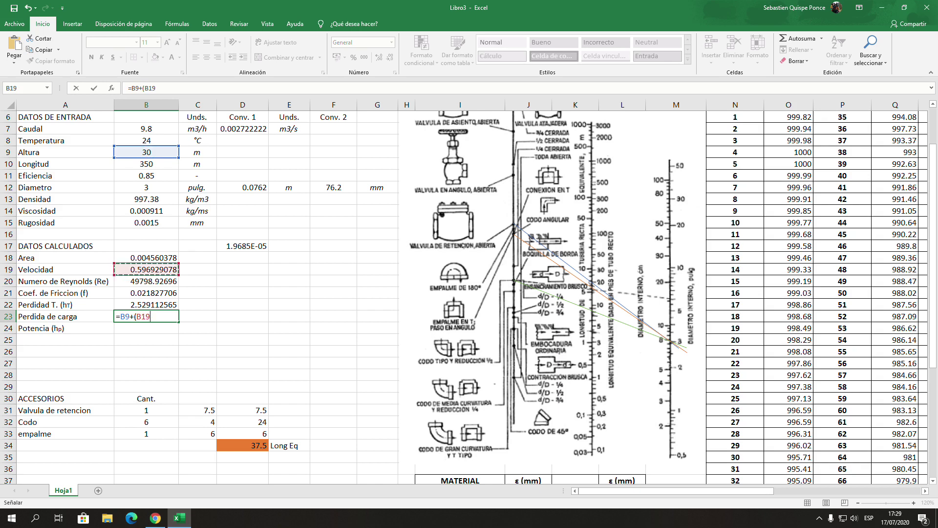
type("*")
left_click(146, 269)
type("/")
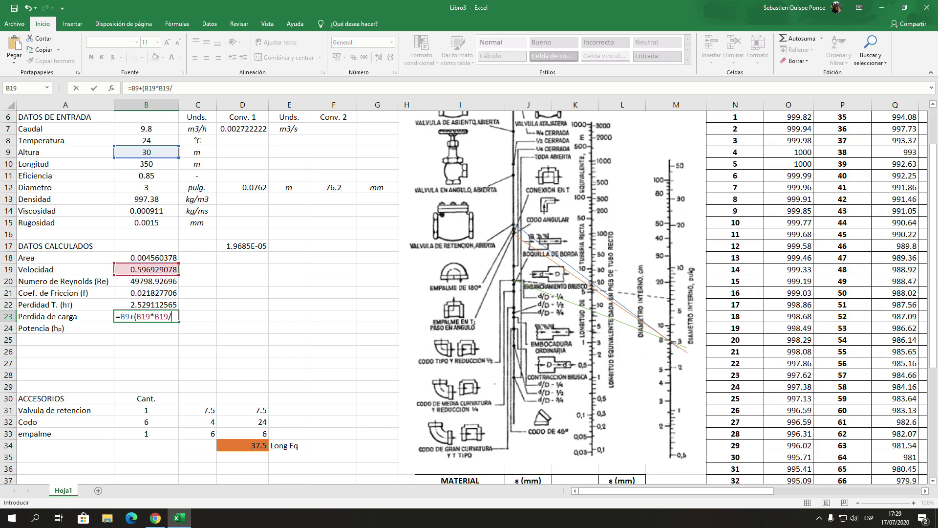
type("(2*9")
type(".81))")
type("+")
left_click(119, 305)
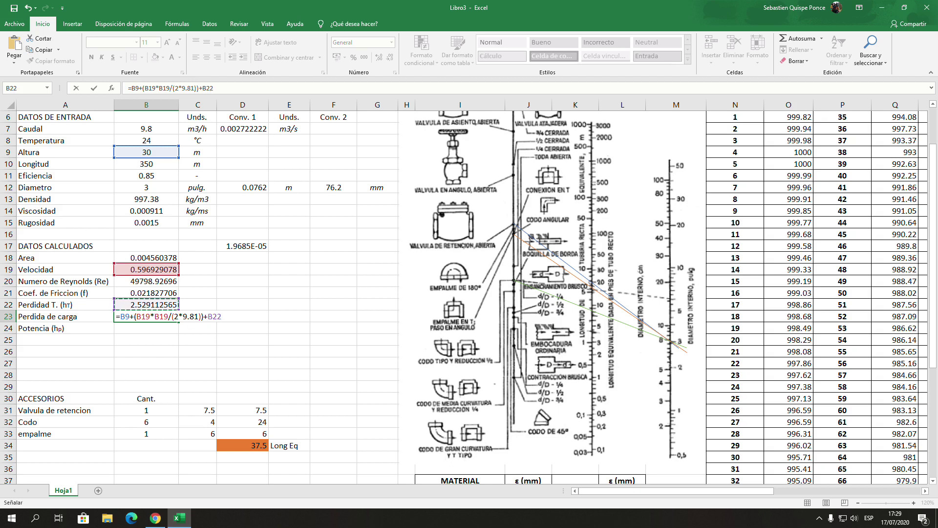
Commit the total head and enter =D7*B13*9.81*B23/(746*B11) as pump power in B24
key("Return")
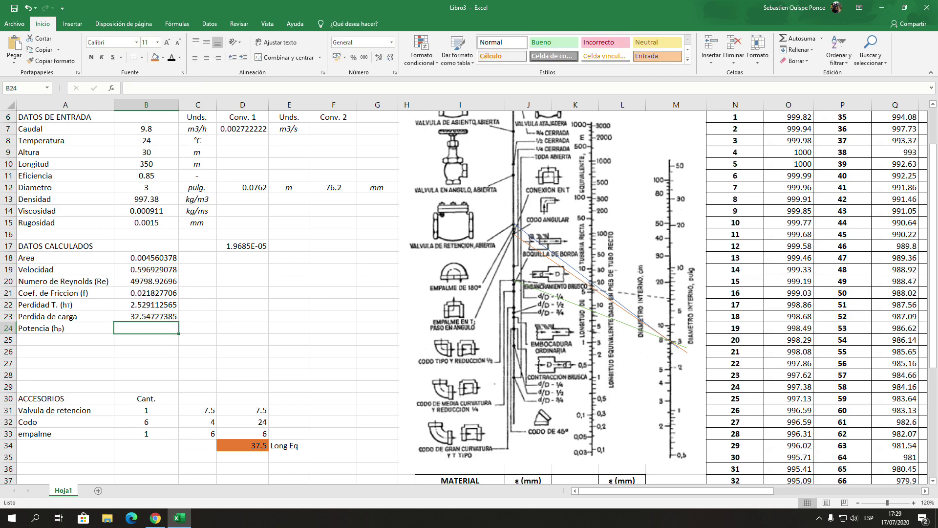
type("=")
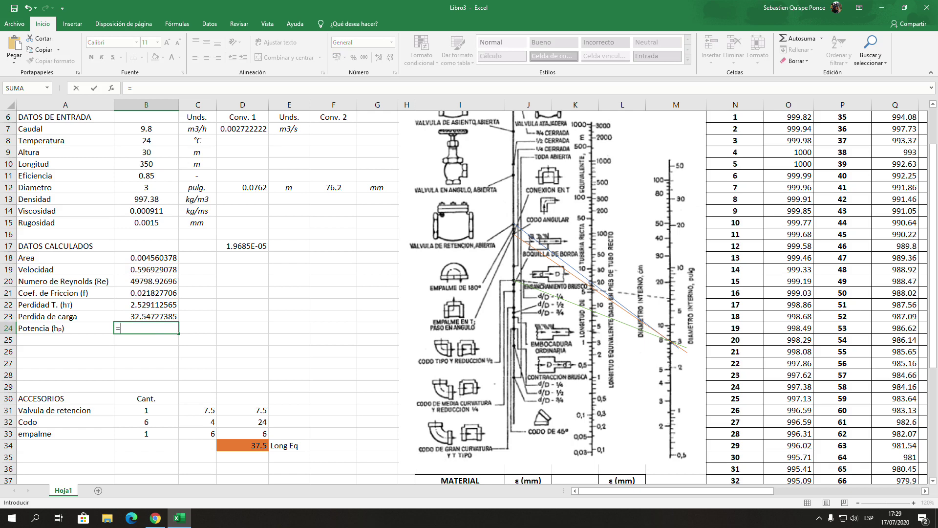
left_click(243, 128)
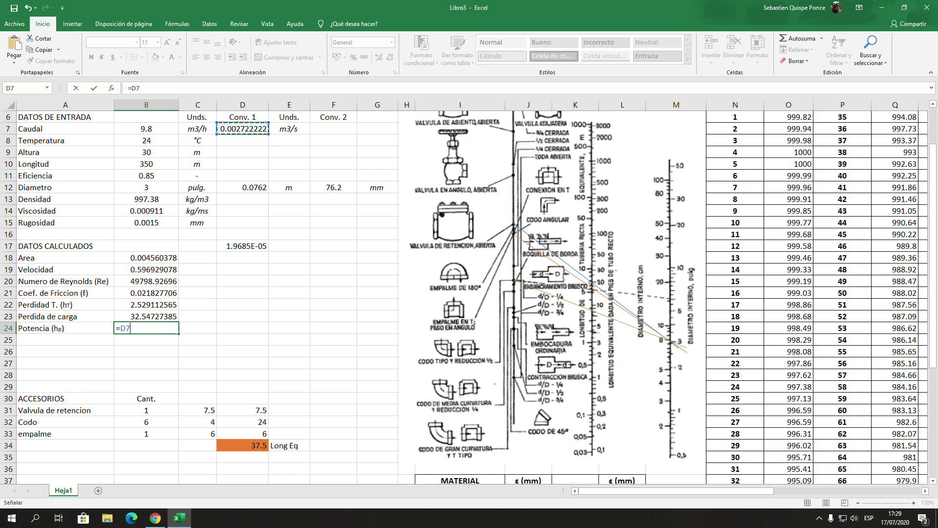
type("*")
left_click(146, 199)
type("*")
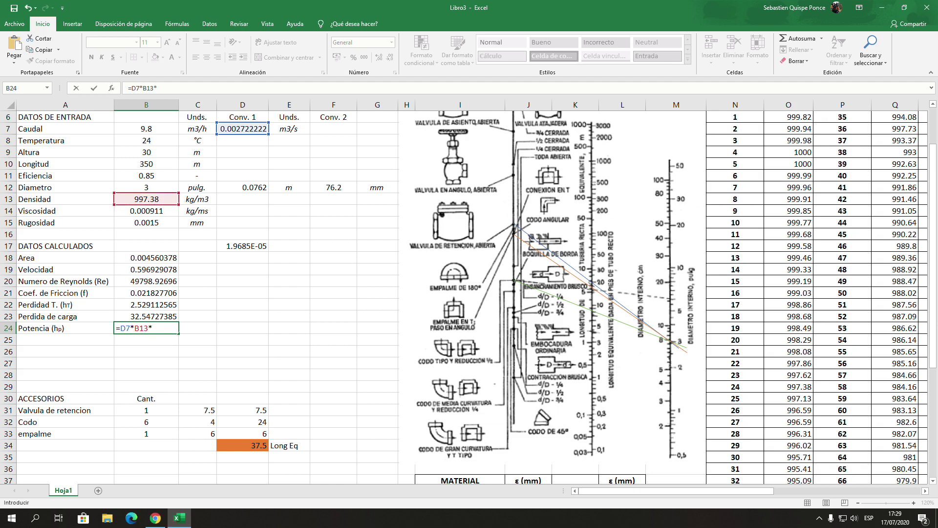
type("9.")
type("81*")
key("Up")
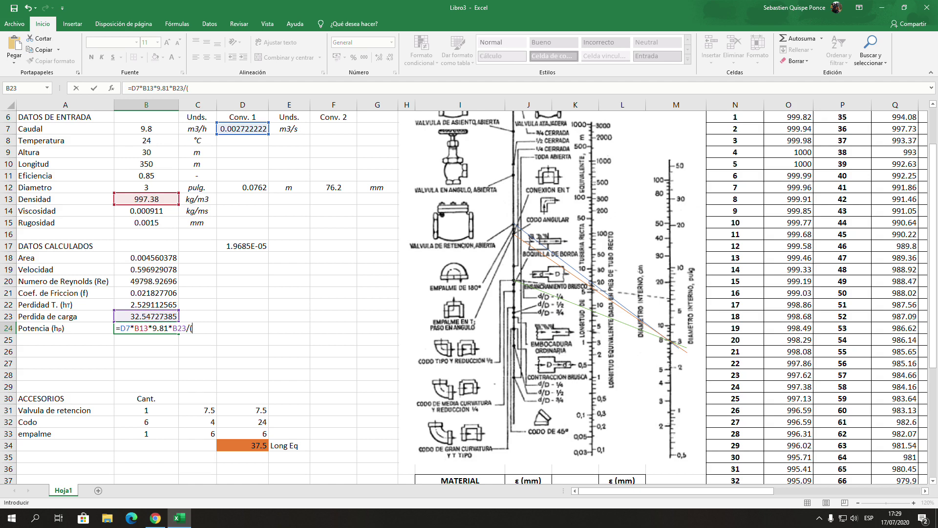
type("746")
type("*")
left_click(146, 175)
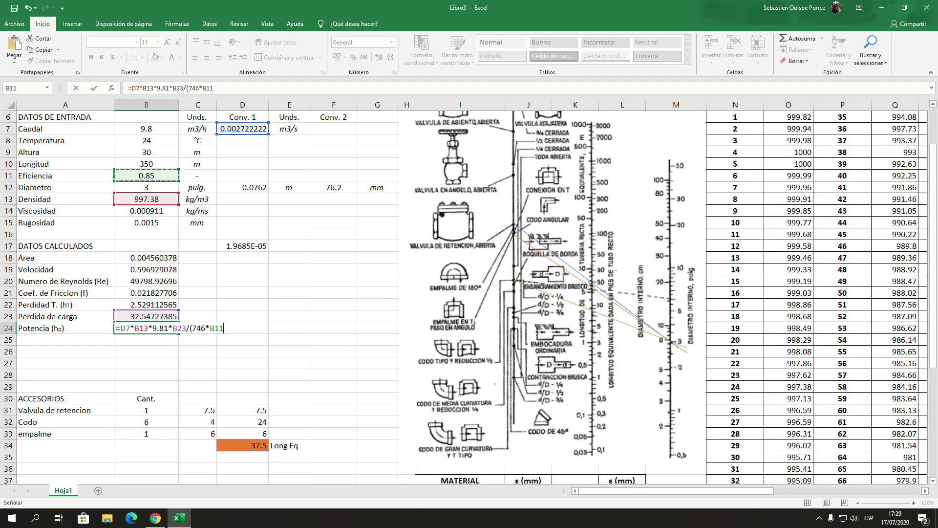
type(")")
key("Return")
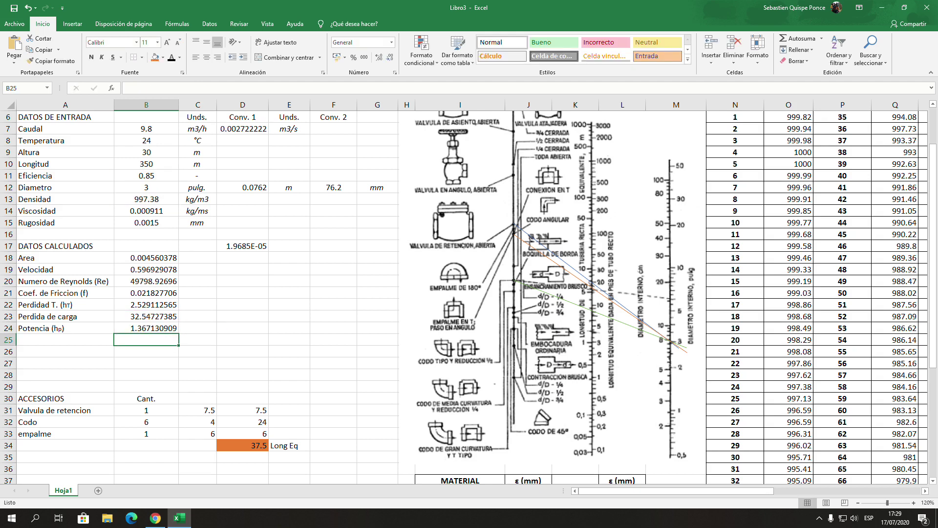
Fill the 1.367130909 hp result in B24 yellow and return to cell A1
left_click(146, 328)
left_click(163, 58)
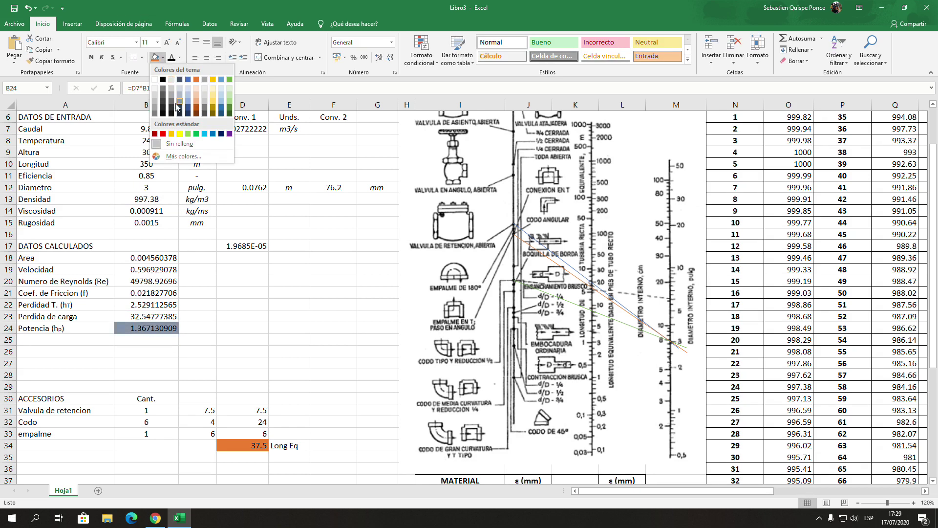
left_click(180, 127)
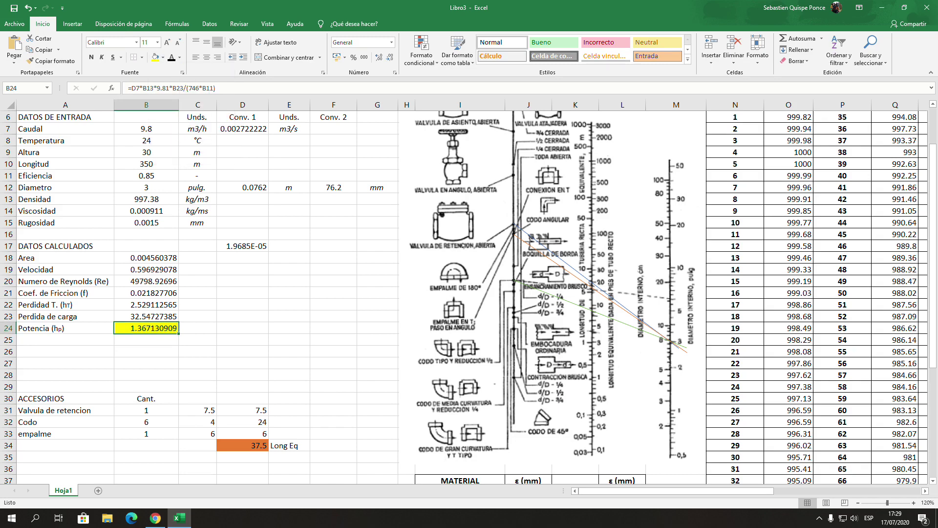
left_click(198, 328)
key("ctrl+Home")
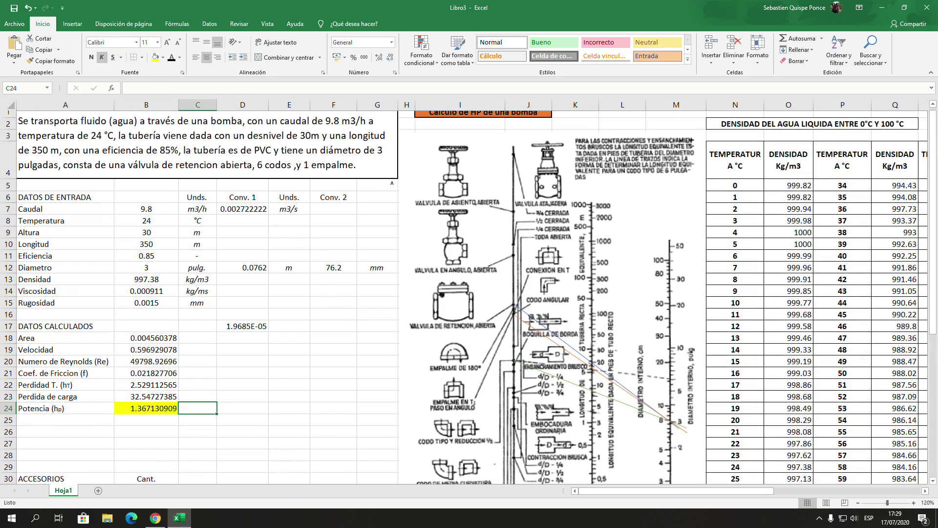